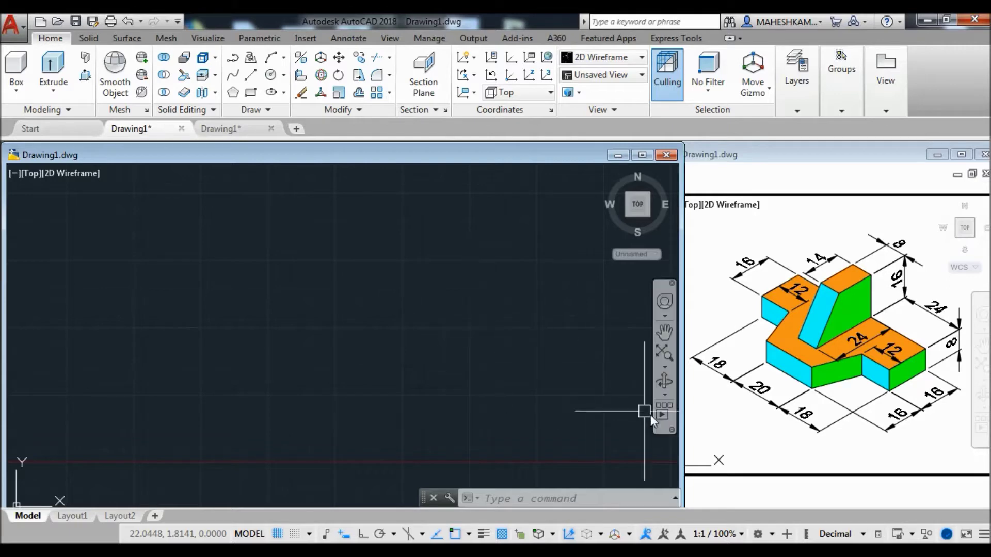
# Set the workspace to 3D Modeling and switch the empty drawing to the SW Isometric view.
pyautogui.click(757, 533)
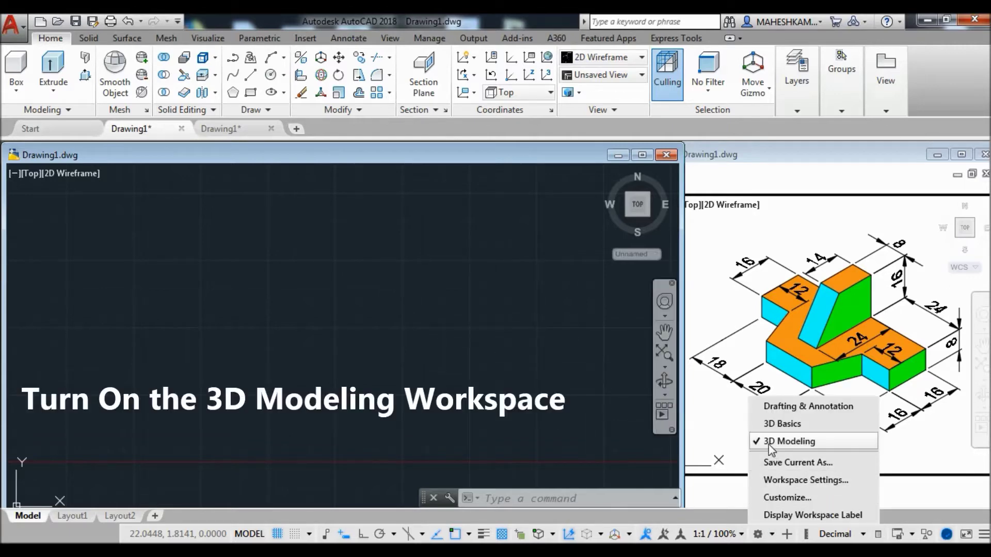
pyautogui.click(808, 442)
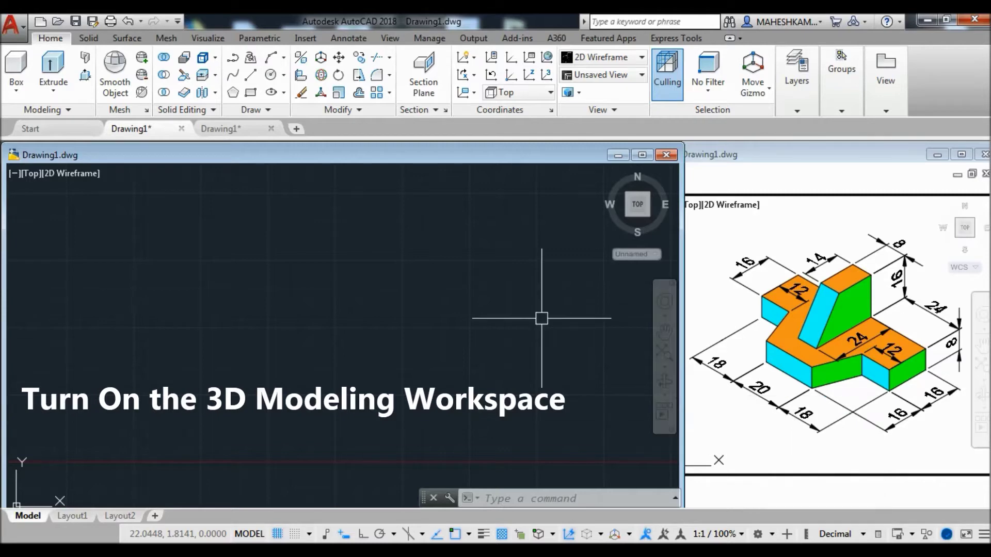
pyautogui.click(605, 172)
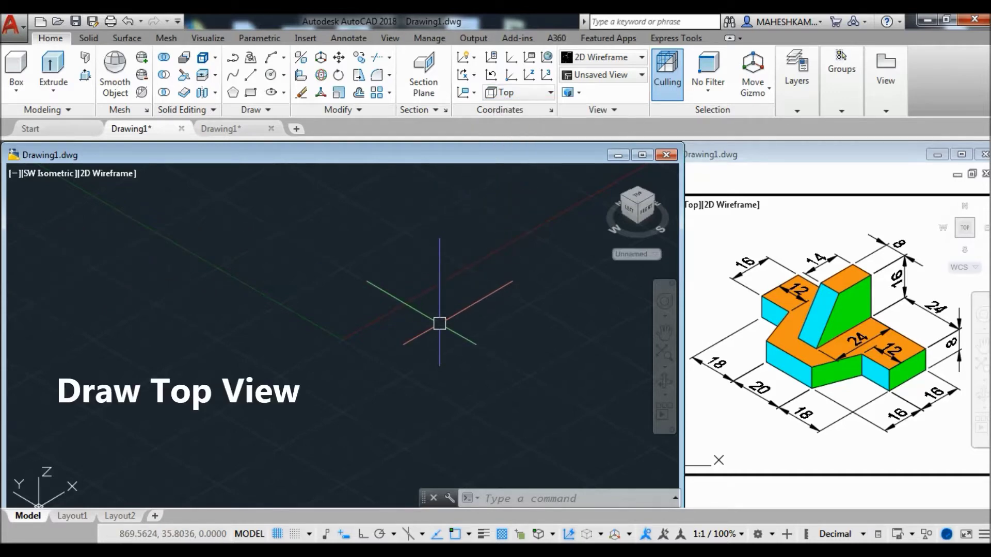
# Start a line near the origin with Ortho mode on and draw an 18-unit segment in the negative Y direction.
pyautogui.write('L')
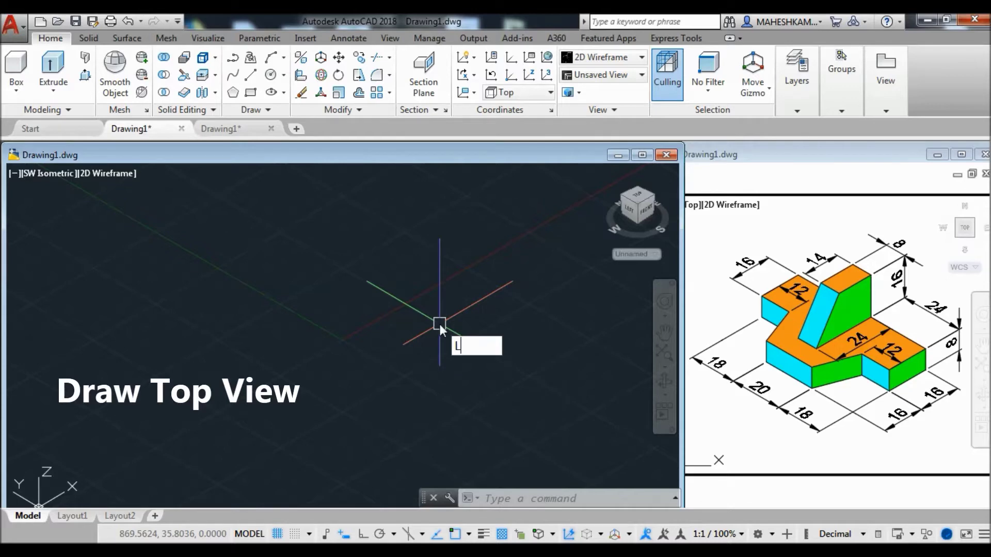
pyautogui.press('Return')
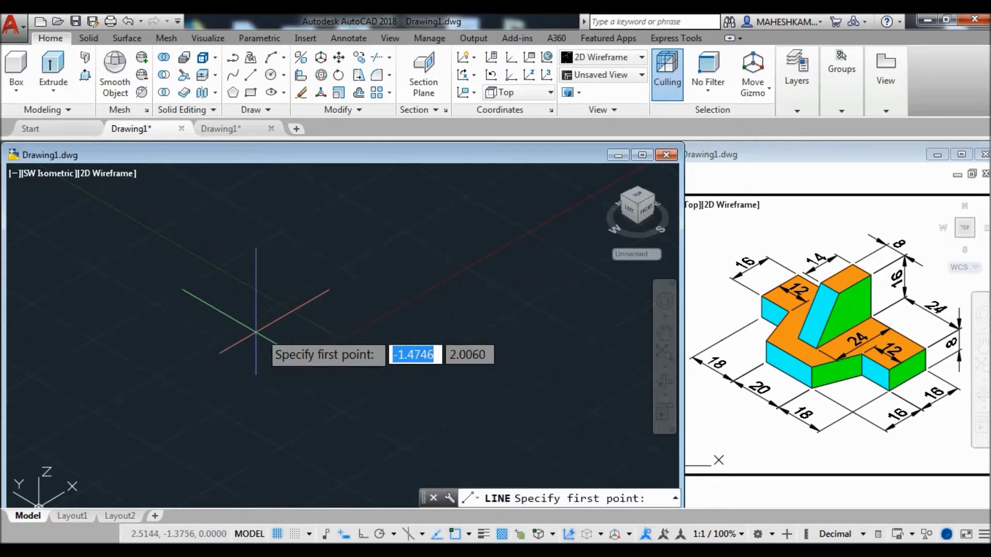
pyautogui.click(135, 303)
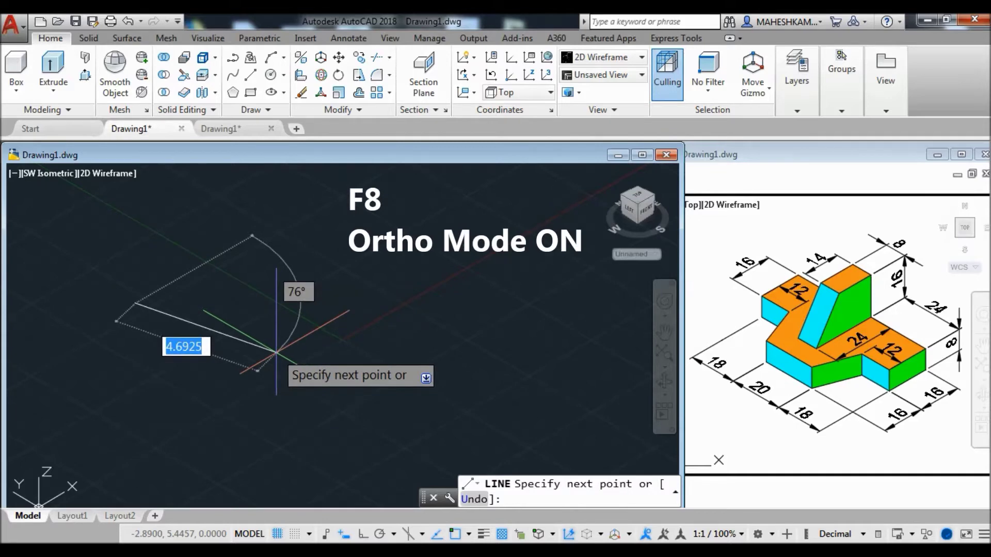
pyautogui.press('F8')
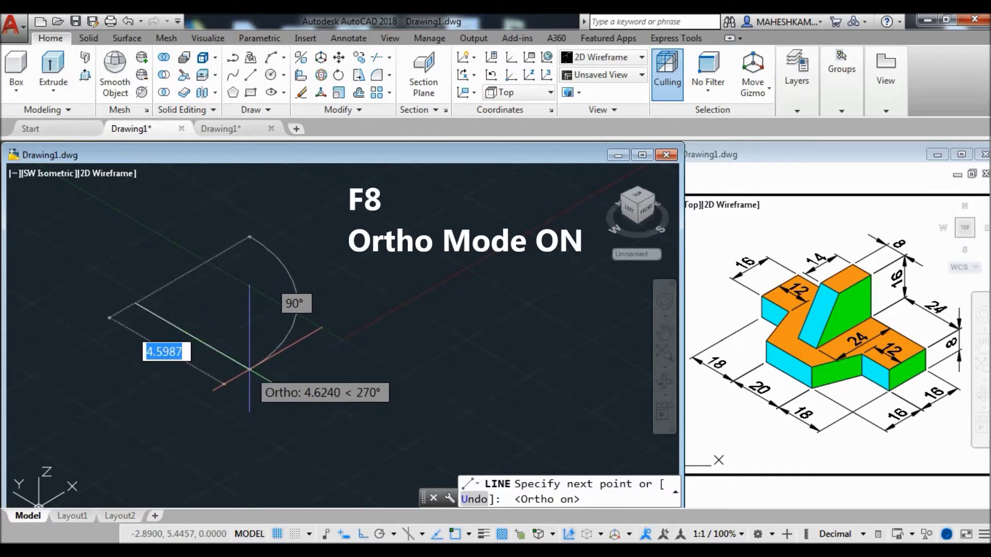
pyautogui.write('18')
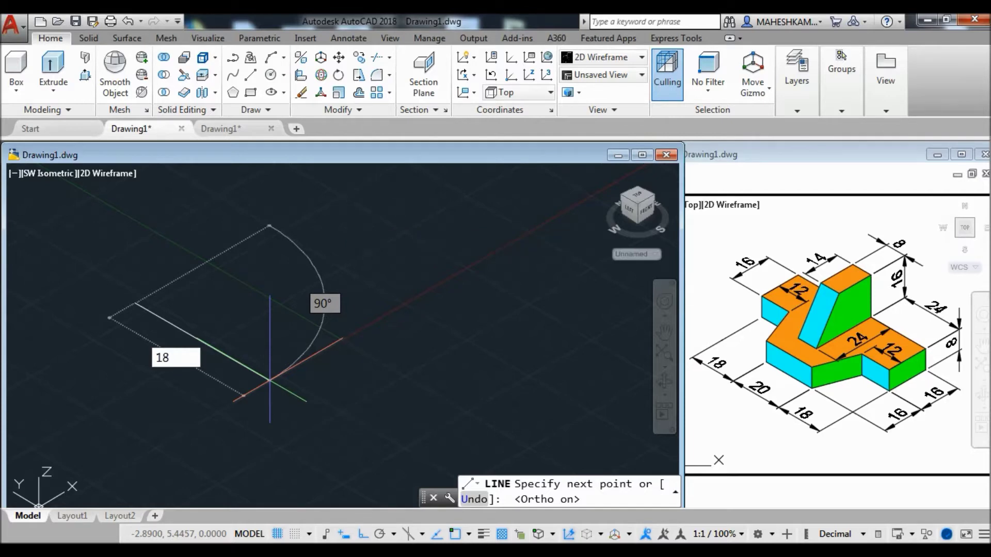
pyautogui.press('Return')
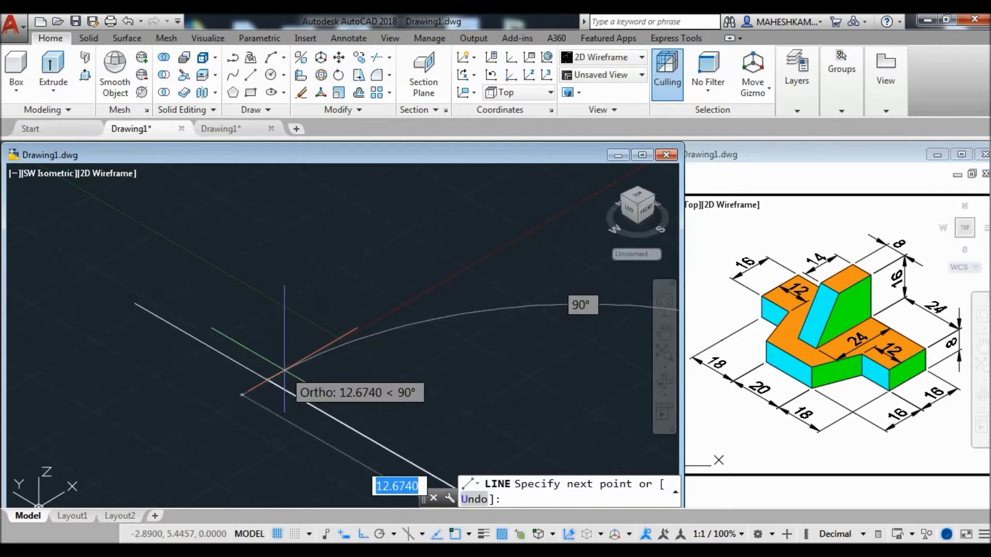
# Continue the line in the negative Y direction with a 20-unit segment and an 18-unit segment.
pyautogui.scroll(-7, 239, 340)
pyautogui.scroll(5, 290, 357)
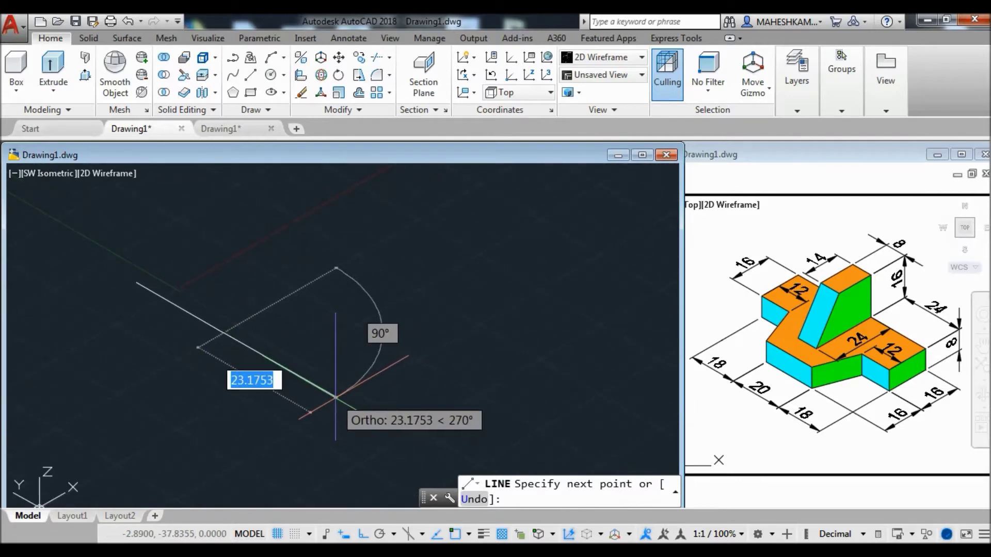
pyautogui.write('20')
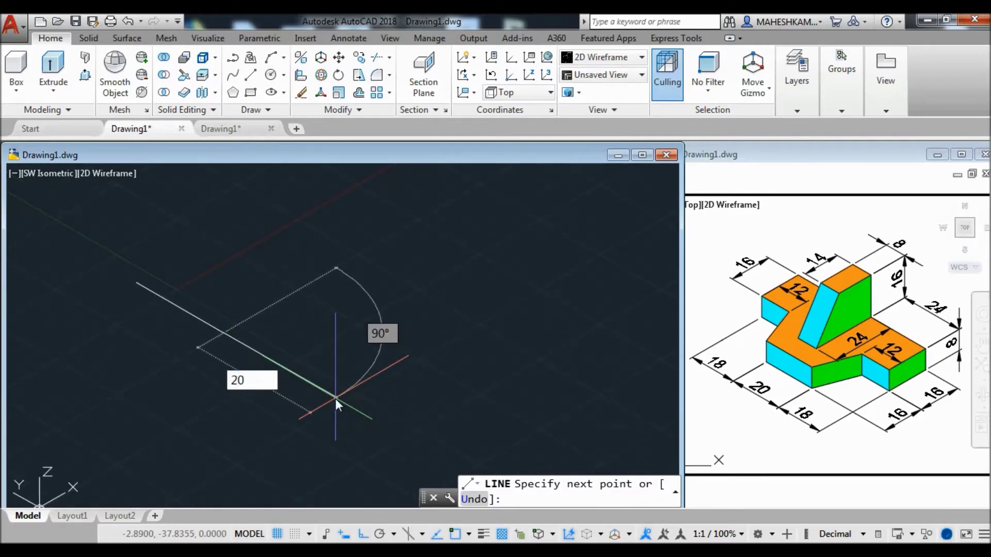
pyautogui.press('Return')
pyautogui.scroll(3, 336, 393)
pyautogui.write('18')
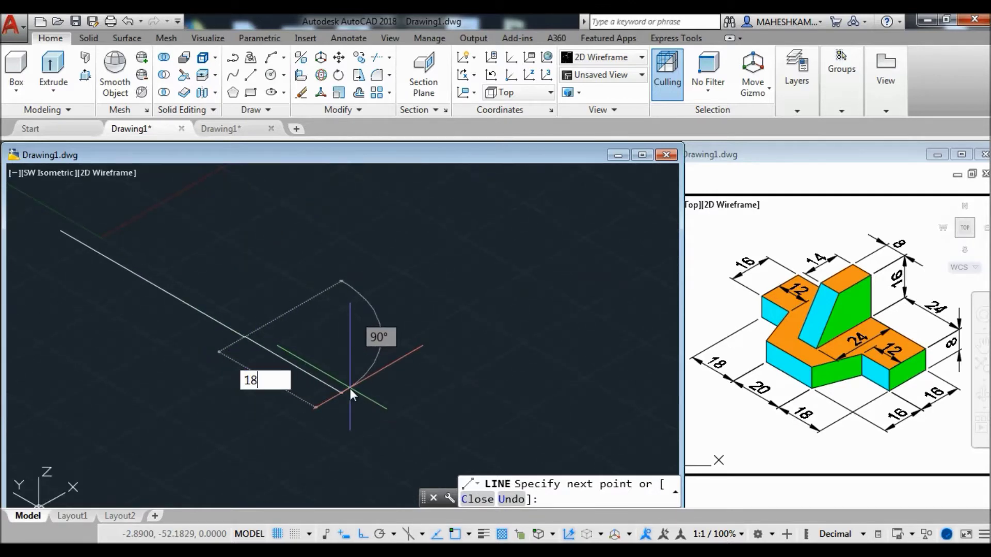
pyautogui.press('Return')
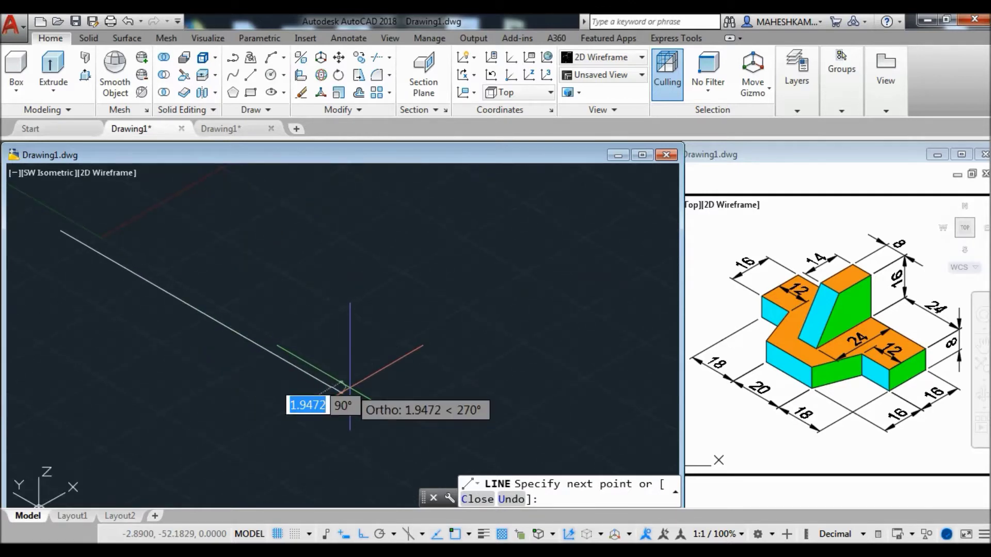
# Extend the line from the last endpoint in the positive X direction with two 16-unit segments.
pyautogui.moveTo(432, 310); pyautogui.dragTo(464, 356, button='middle')
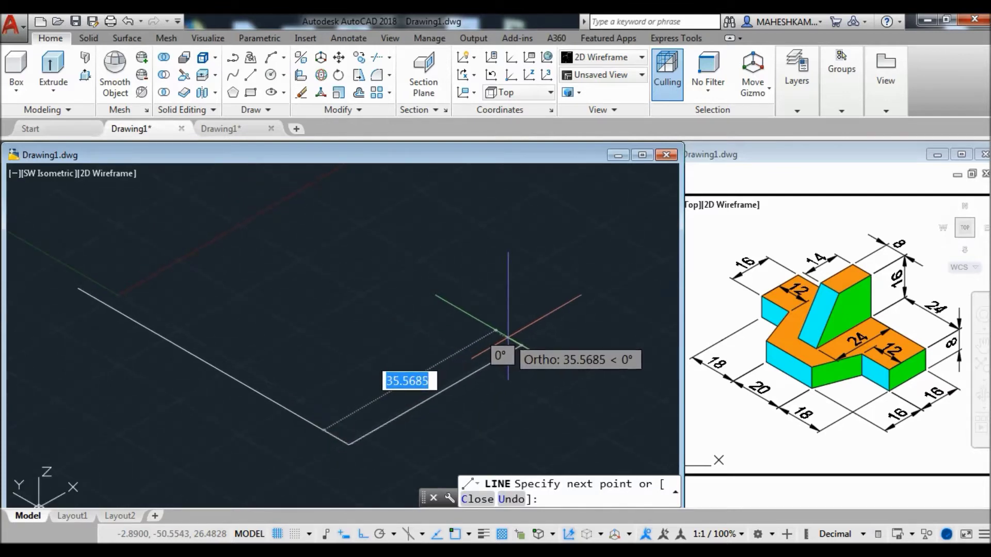
pyautogui.write('16')
pyautogui.press('Return')
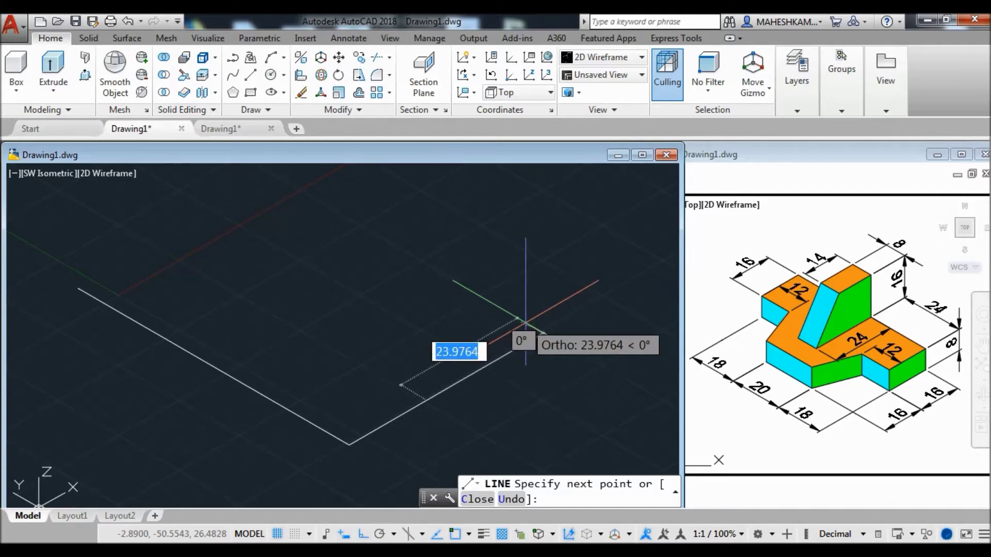
pyautogui.write('16')
pyautogui.press('Return')
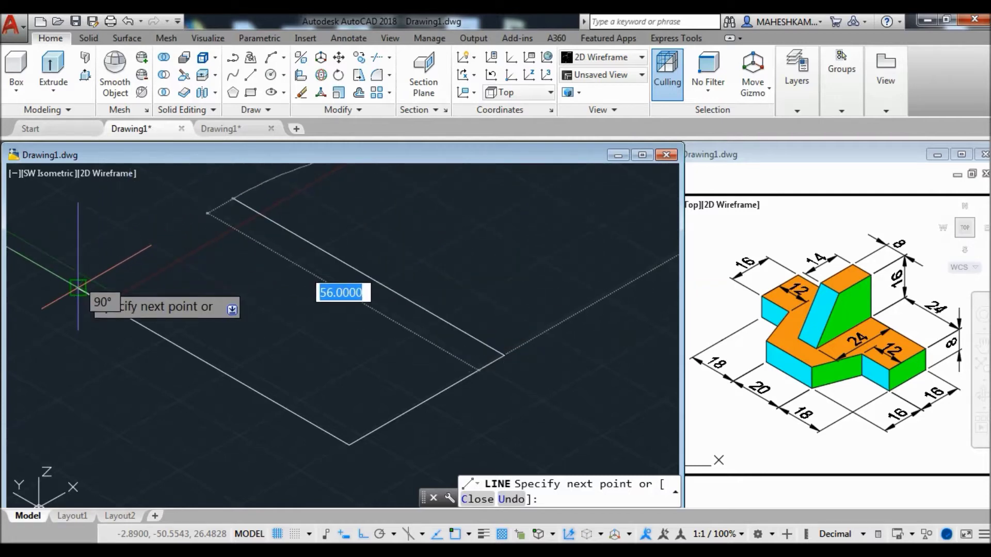
# Complete the rectangle with a long edge aligned to the start point, a 16-unit return segment and a final segment to the start.
pyautogui.click(233, 197)
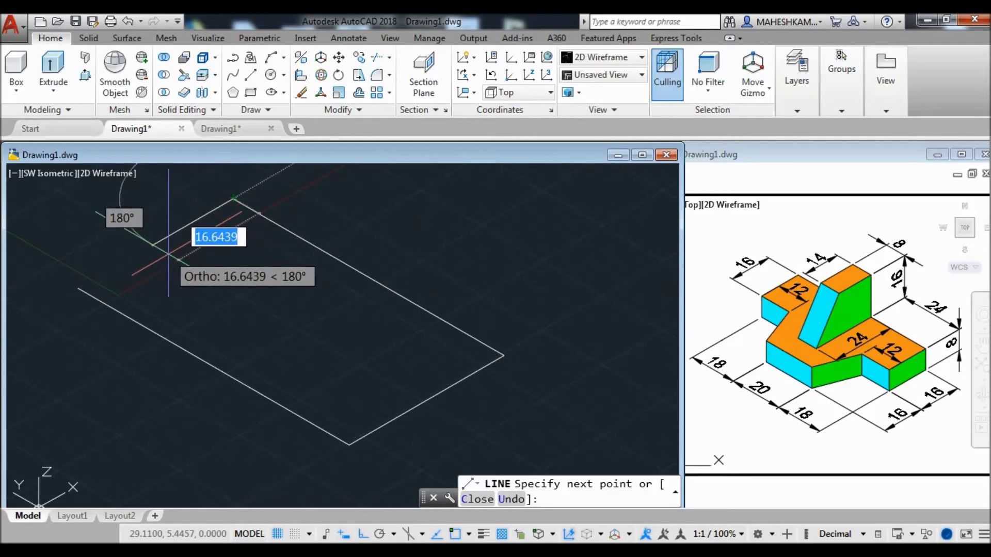
pyautogui.write('16')
pyautogui.press('Return')
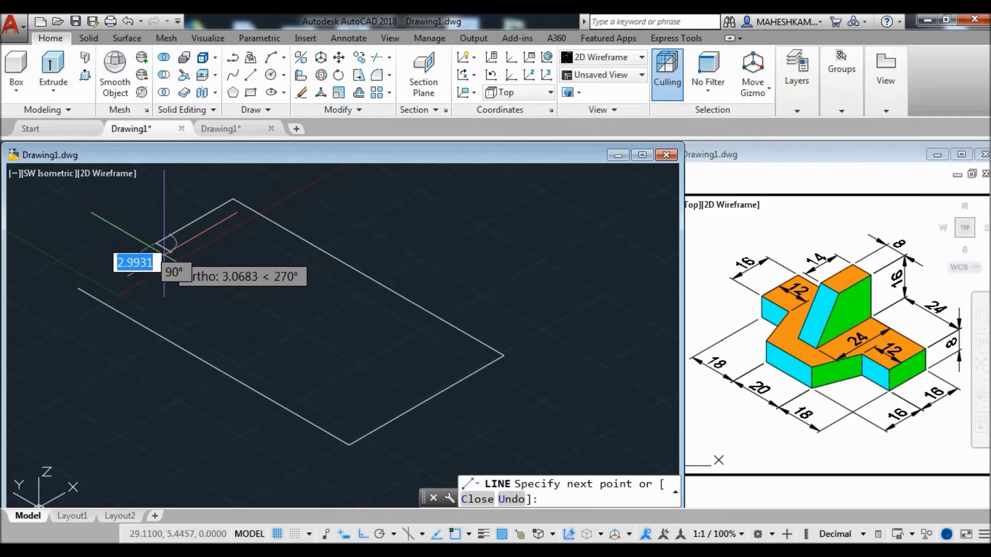
pyautogui.click(78, 290)
pyautogui.press('Return')
pyautogui.moveTo(314, 299); pyautogui.dragTo(388, 333, button='middle')
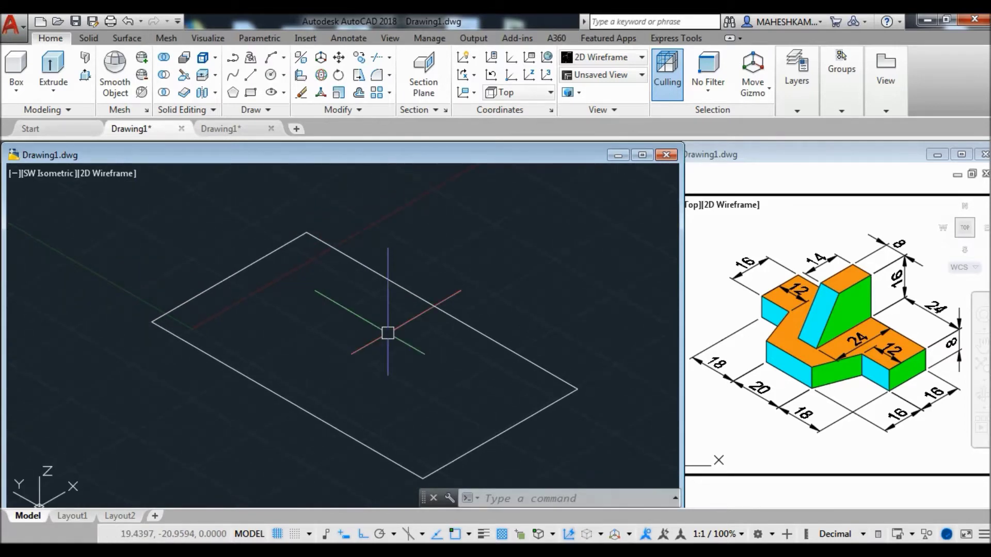
# Draw a 12-unit line inward from the middle of the rear short edge, then a diagonal with Ortho off to the nearest 18/20 division point.
pyautogui.write('L')
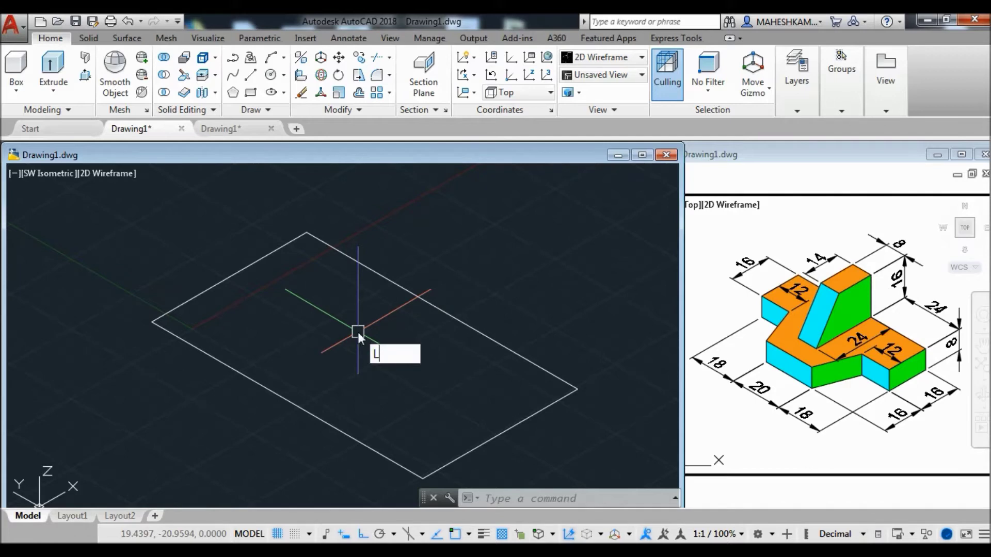
pyautogui.press('Return')
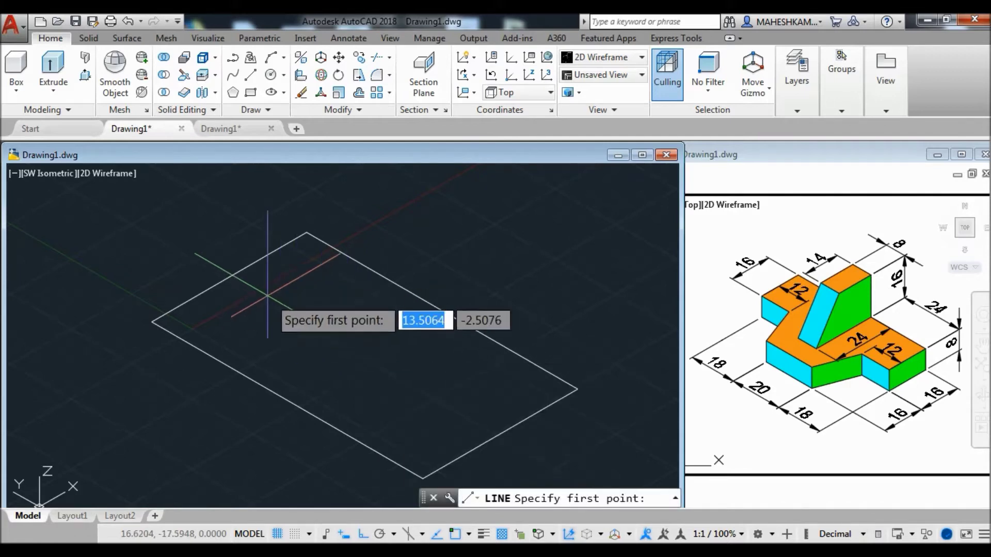
pyautogui.click(229, 277)
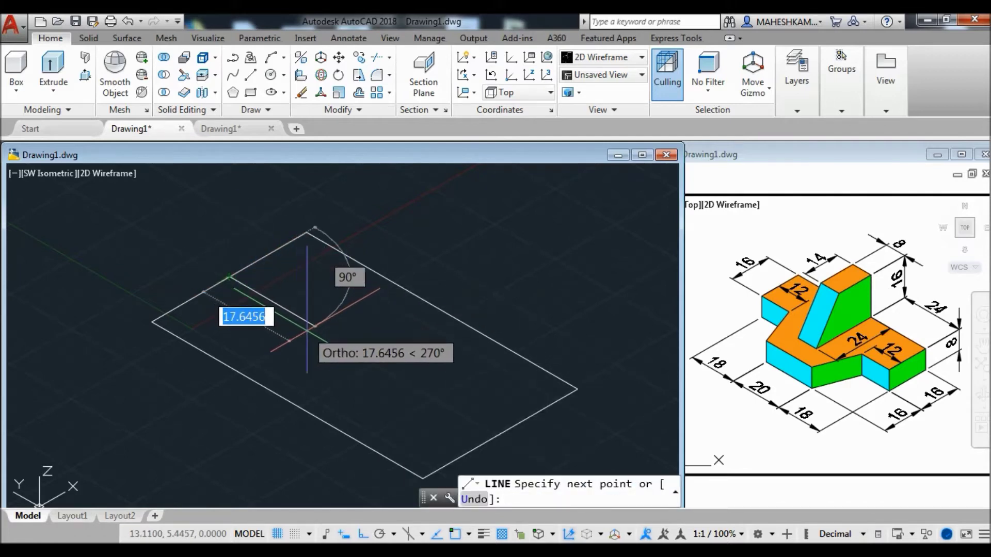
pyautogui.write('12')
pyautogui.press('Return')
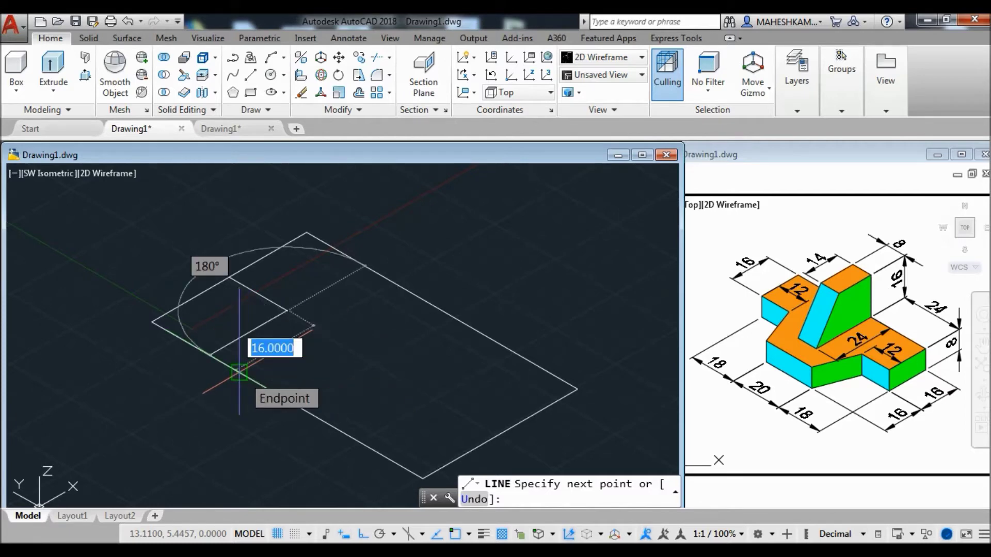
pyautogui.press('F8')
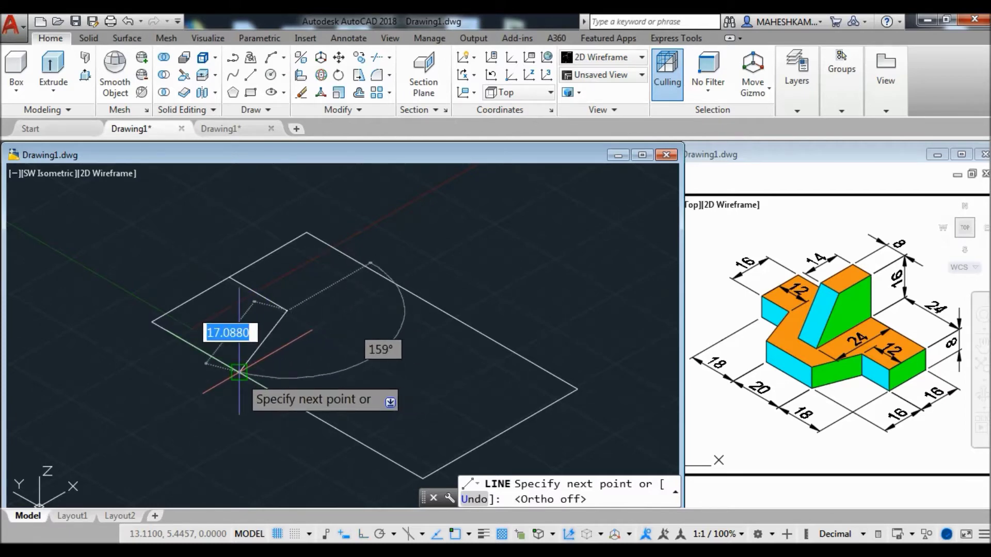
pyautogui.click(239, 372)
pyautogui.press('Return')
pyautogui.moveTo(404, 391); pyautogui.dragTo(405, 361, button='middle')
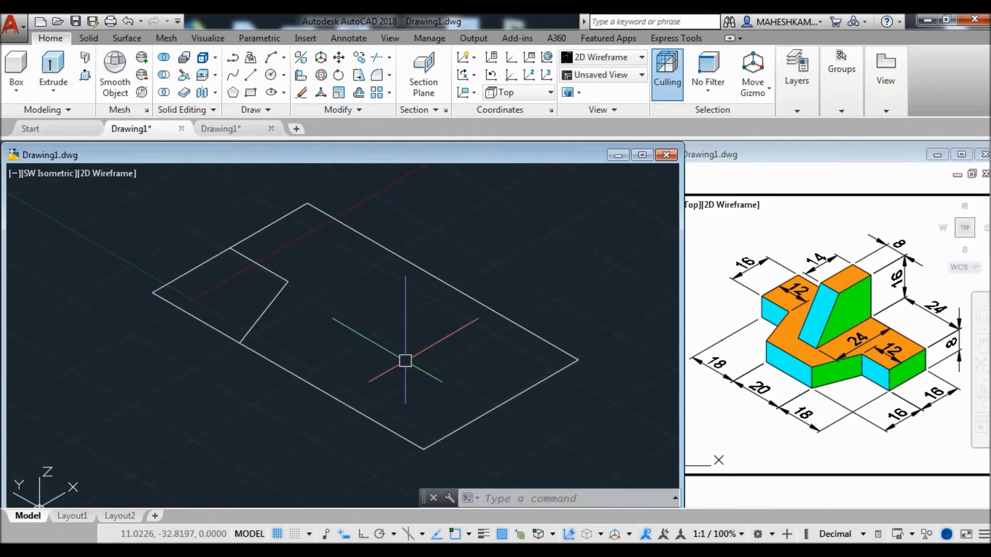
# Draw a 12-unit line inward from the middle of the front short edge, then a diagonal to the other 20/18 division point.
pyautogui.write('L')
pyautogui.press('Return')
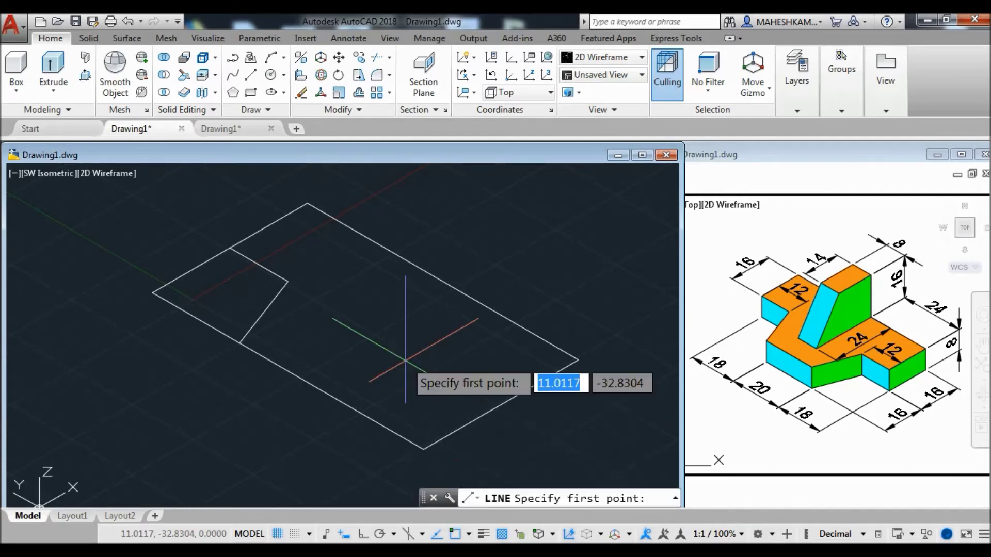
pyautogui.click(502, 405)
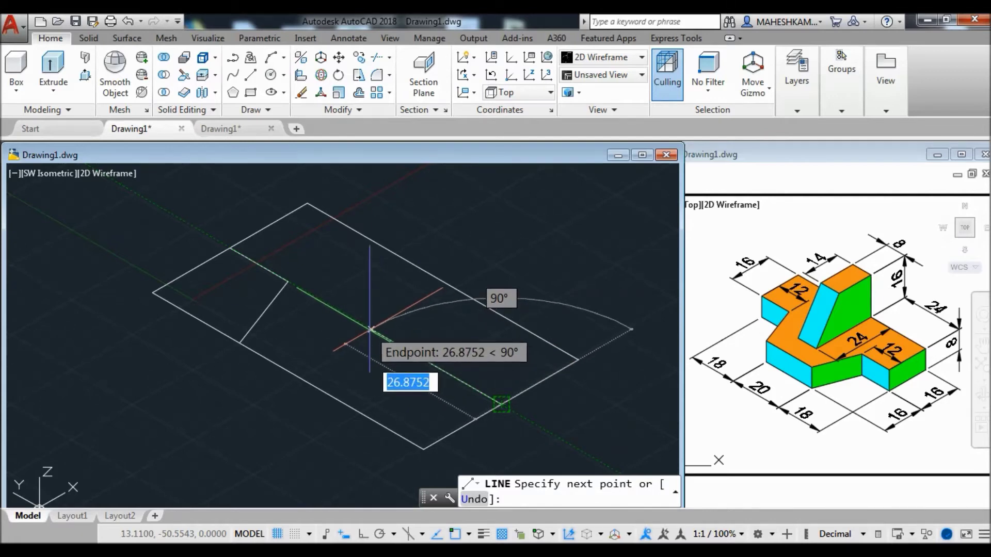
pyautogui.write('12')
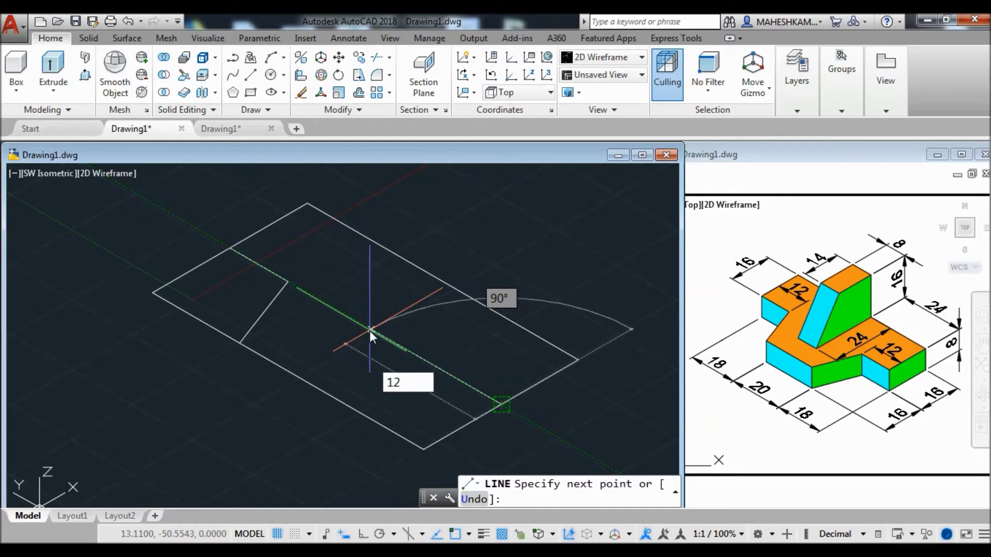
pyautogui.press('Return')
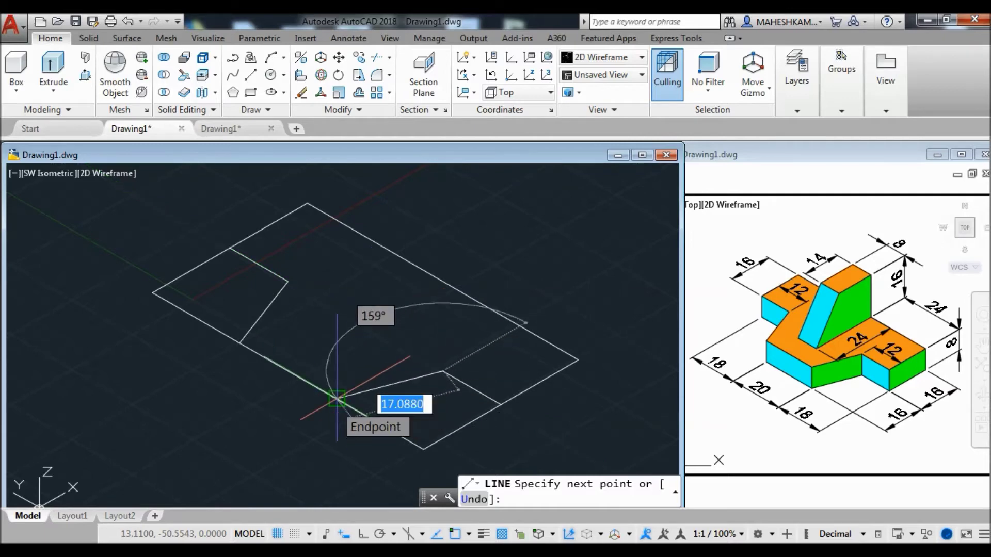
pyautogui.click(337, 398)
pyautogui.press('Return')
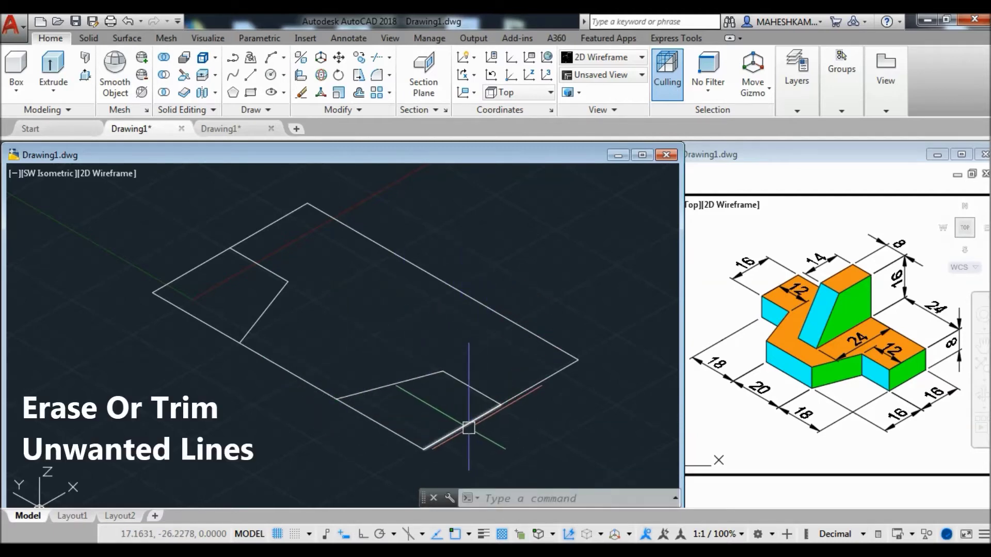
# Erase the four outer segments that enclose the two notched corners of the rectangle.
pyautogui.click(466, 424)
pyautogui.click(381, 424)
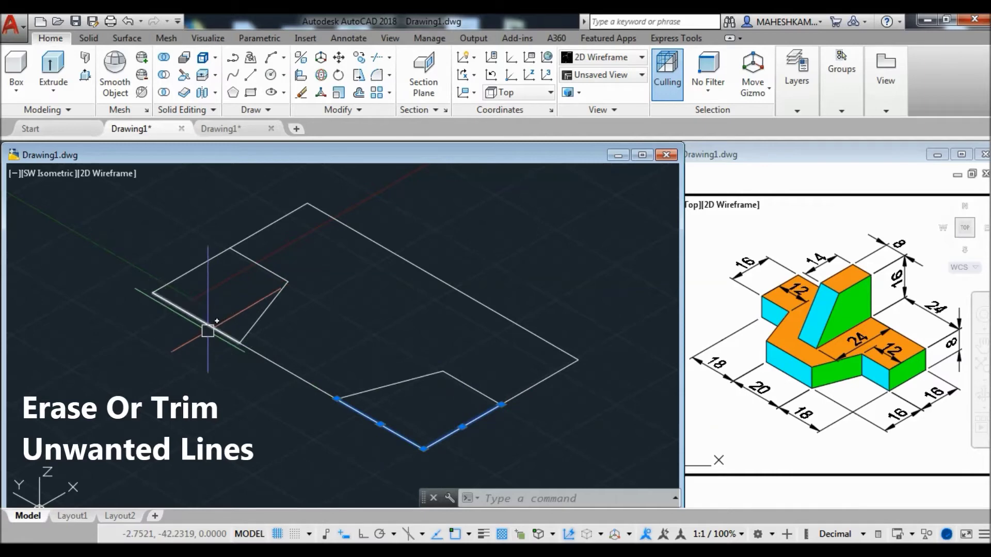
pyautogui.click(218, 322)
pyautogui.click(129, 253)
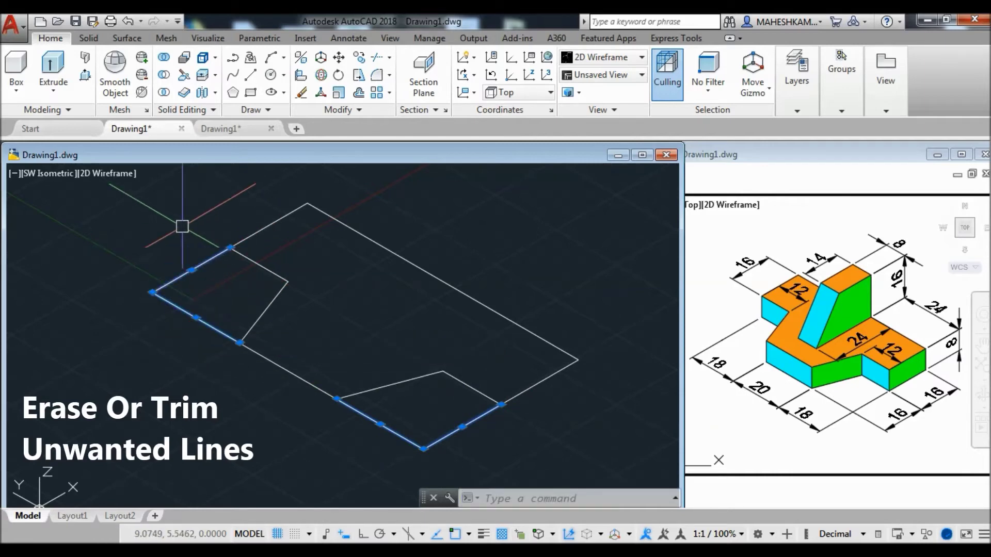
pyautogui.write('E')
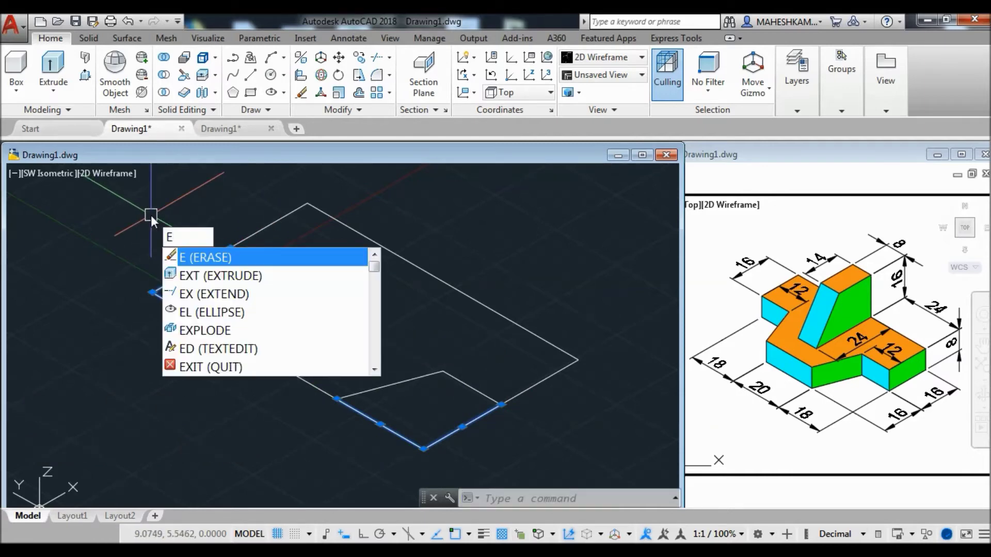
pyautogui.press('Return')
# Join all the segments of the notched base outline into a single entity.
pyautogui.moveTo(569, 398); pyautogui.dragTo(540, 434, button='middle')
pyautogui.write('J')
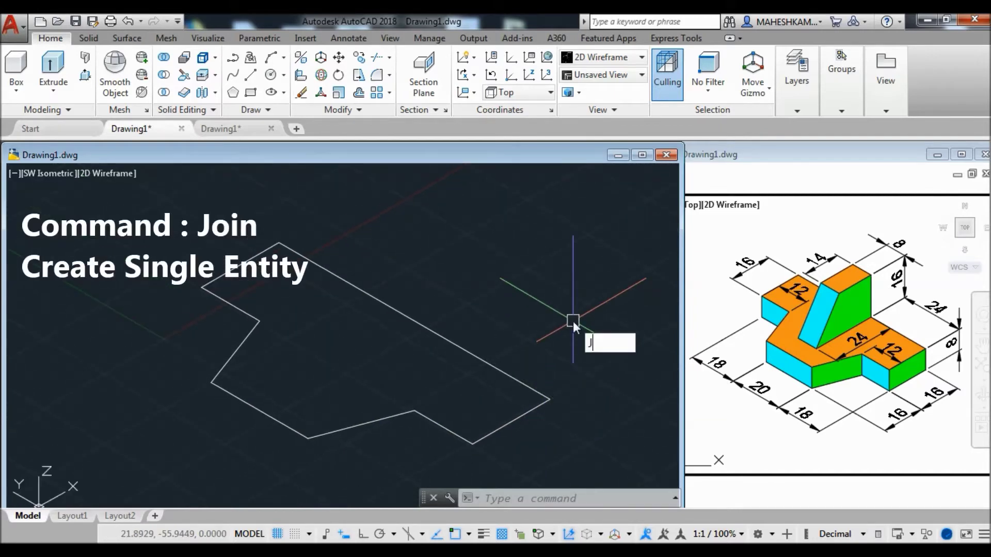
pyautogui.press('Return')
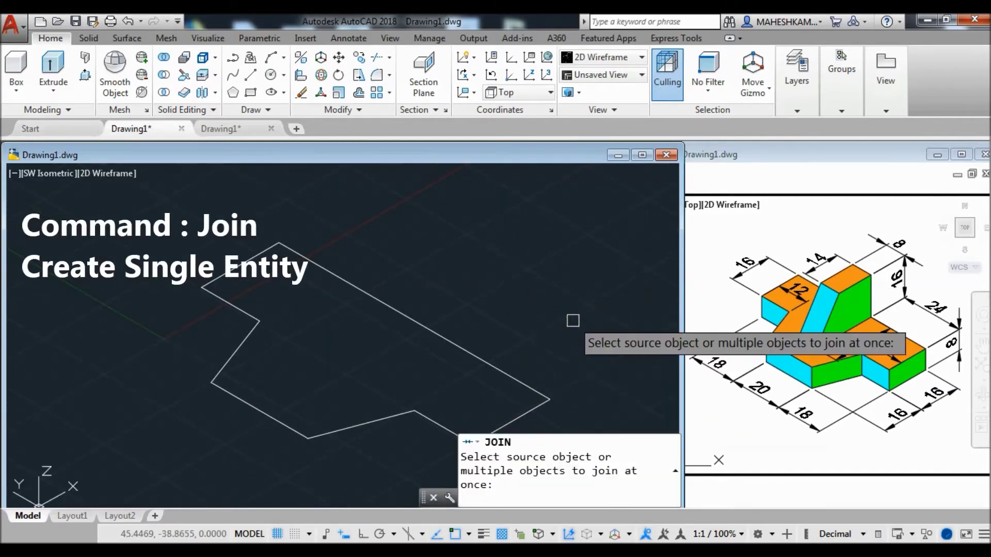
pyautogui.click(571, 413)
pyautogui.click(166, 242)
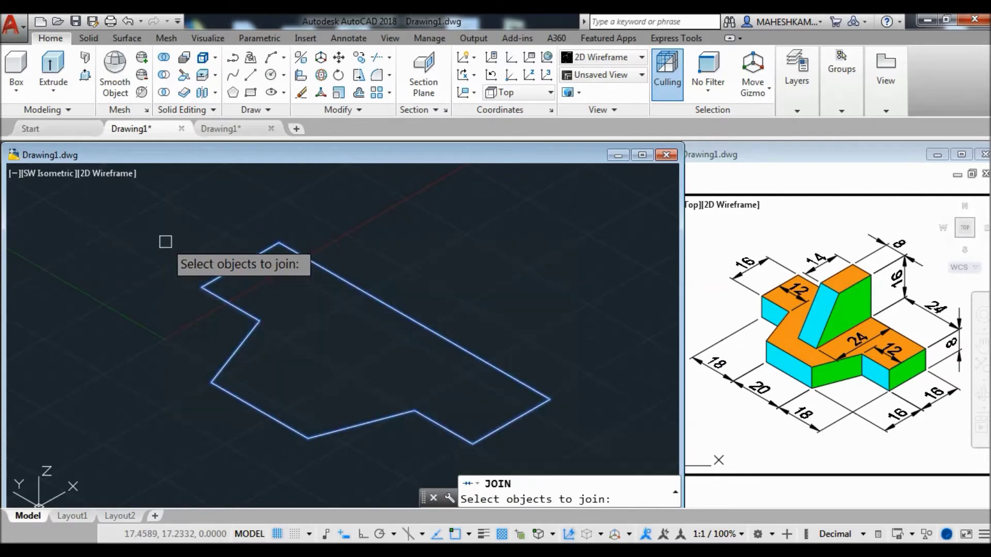
pyautogui.press('Return')
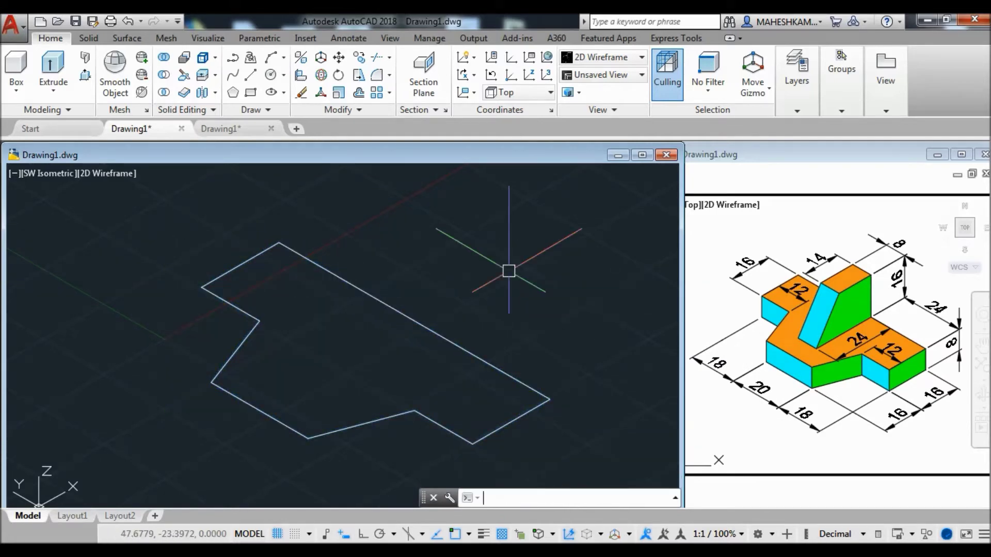
pyautogui.click(445, 338)
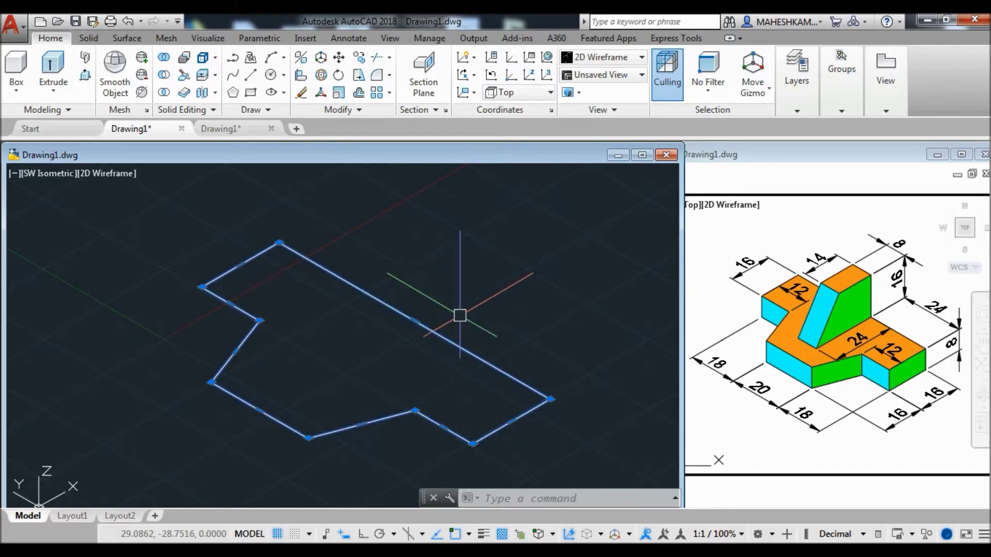
pyautogui.press('Escape')
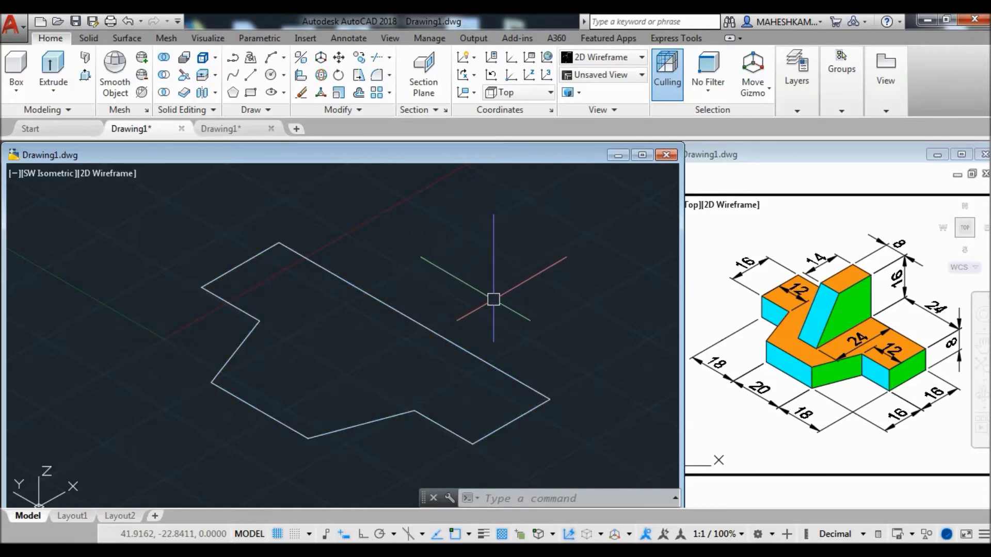
# Extrude the joined base outline upward to a height of 8 units.
pyautogui.moveTo(522, 307); pyautogui.dragTo(388, 306, button='middle')
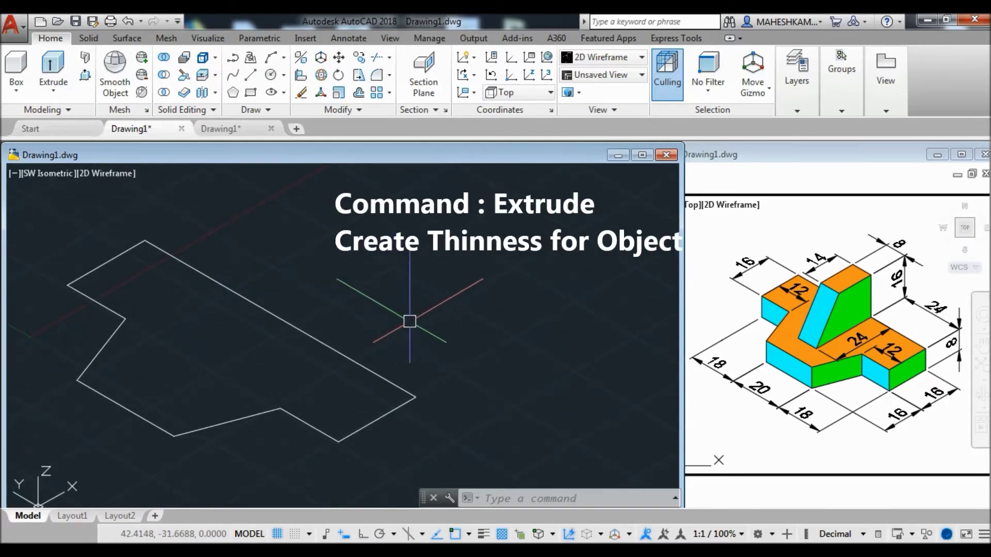
pyautogui.click(53, 64)
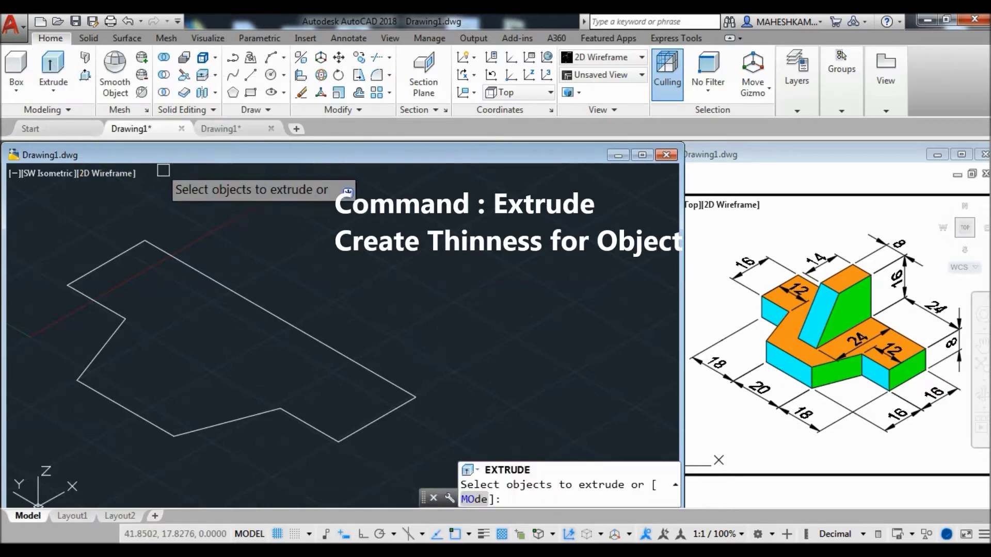
pyautogui.click(351, 355)
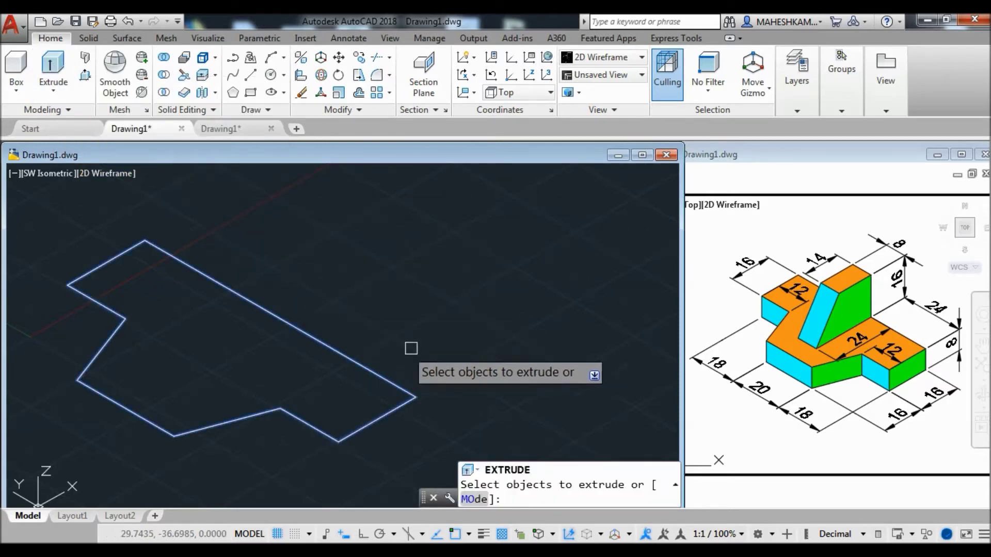
pyautogui.press('Return')
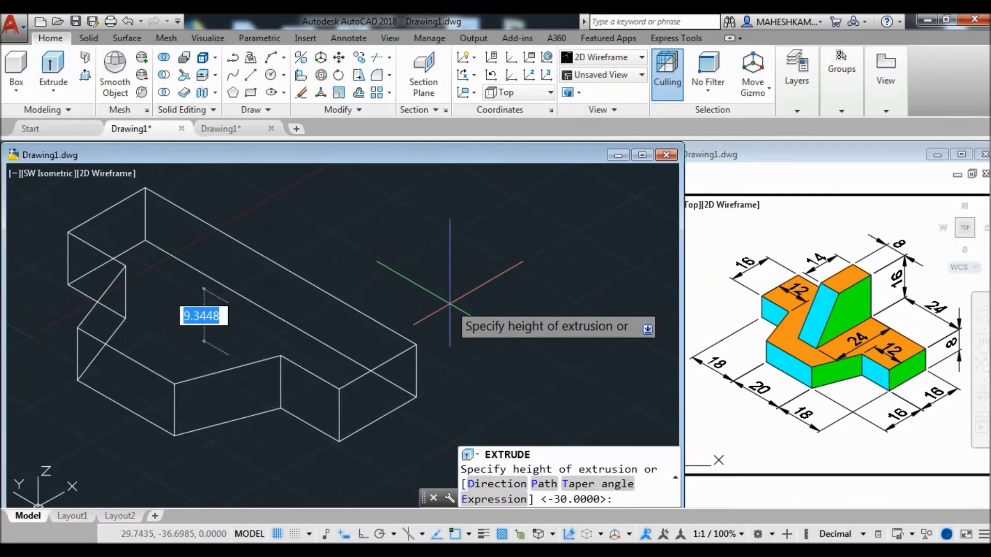
pyautogui.write('8')
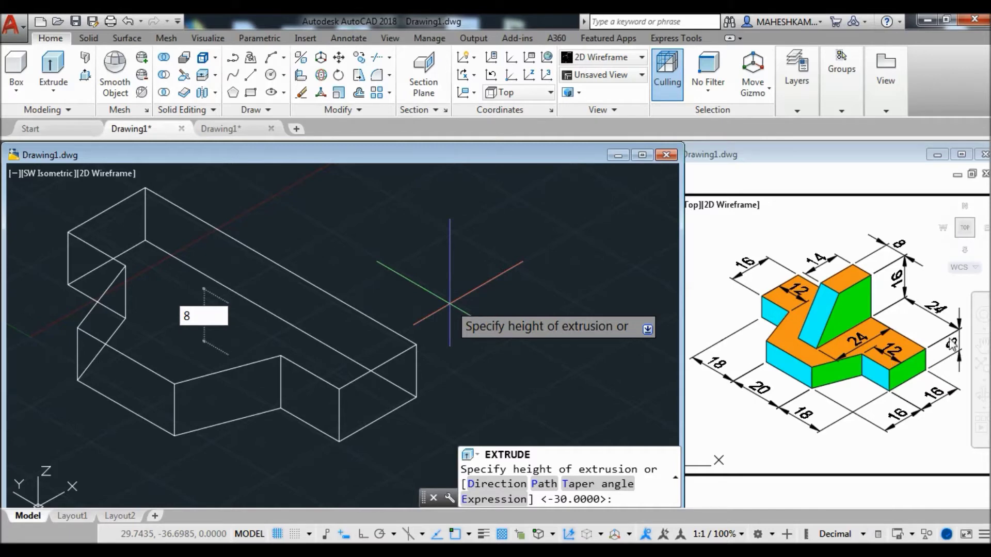
pyautogui.press('Return')
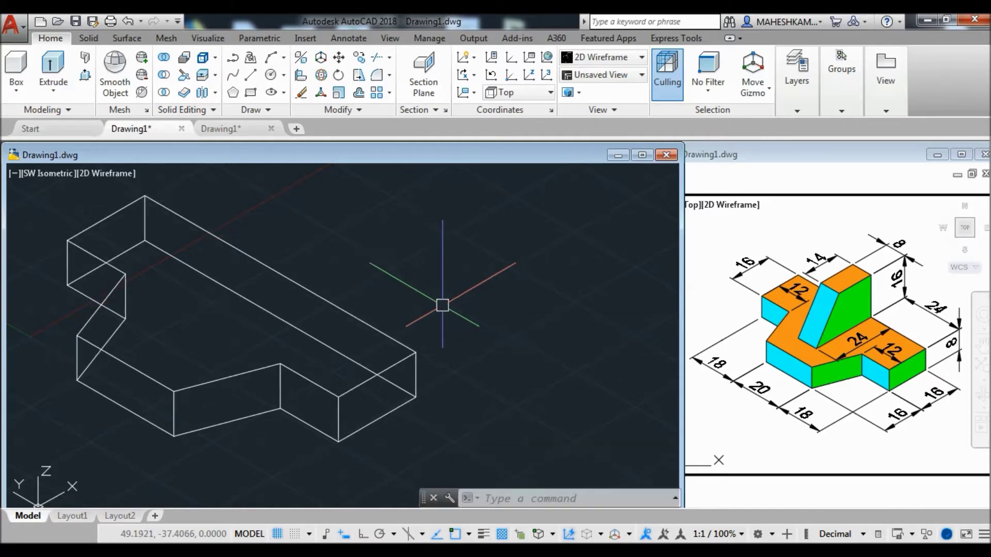
# Change the visual style of the model view to Conceptual.
pyautogui.moveTo(505, 376); pyautogui.dragTo(497, 394, button='middle')
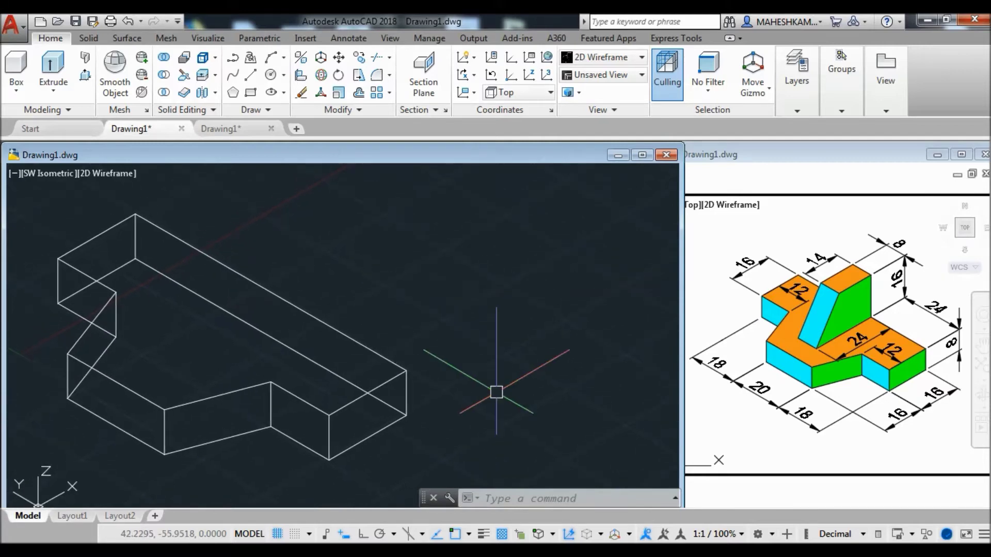
pyautogui.click(122, 174)
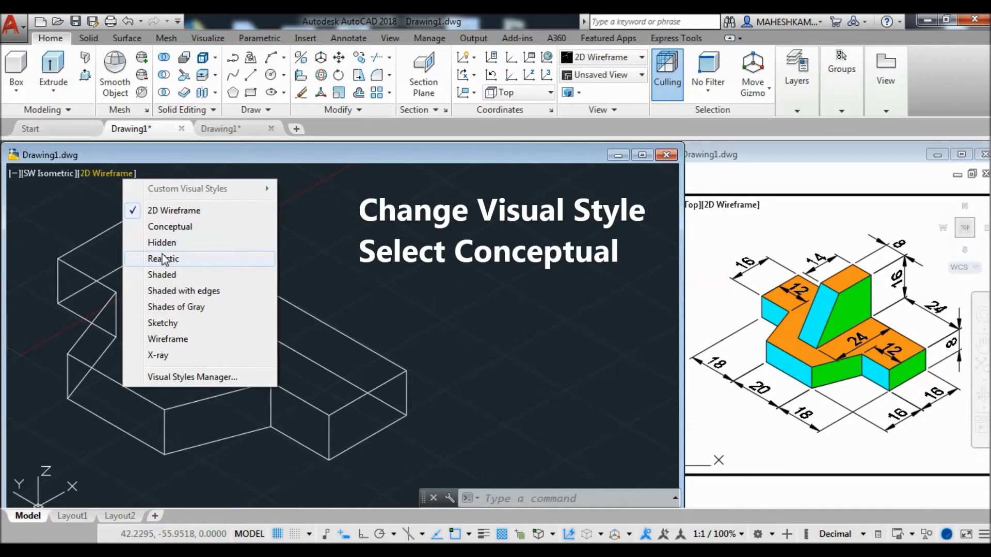
pyautogui.click(207, 236)
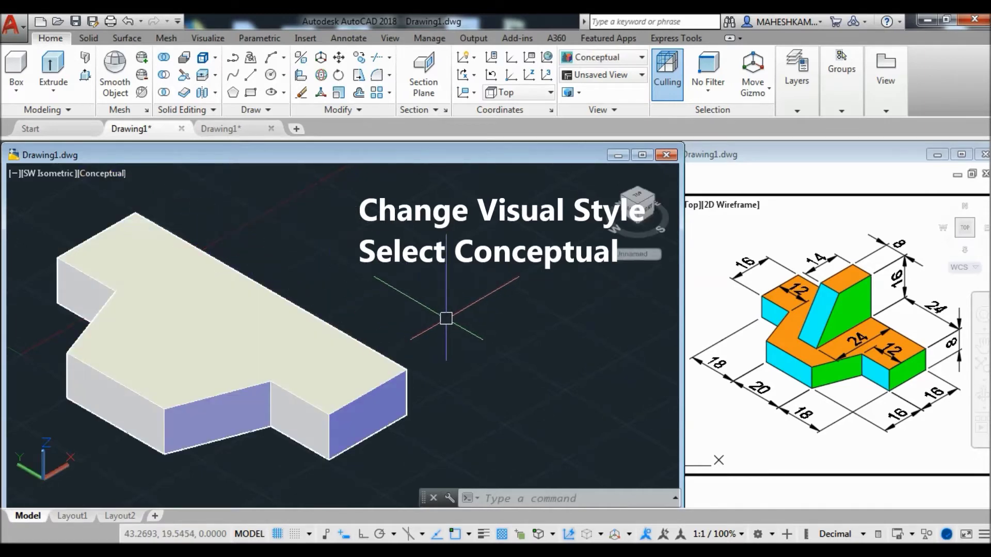
# Set the orthographic UCS to Front for drawing the upright rib's profile.
pyautogui.write('p')
pyautogui.press('Return')
pyautogui.moveTo(454, 319); pyautogui.dragTo(449, 330)
pyautogui.press('Escape')
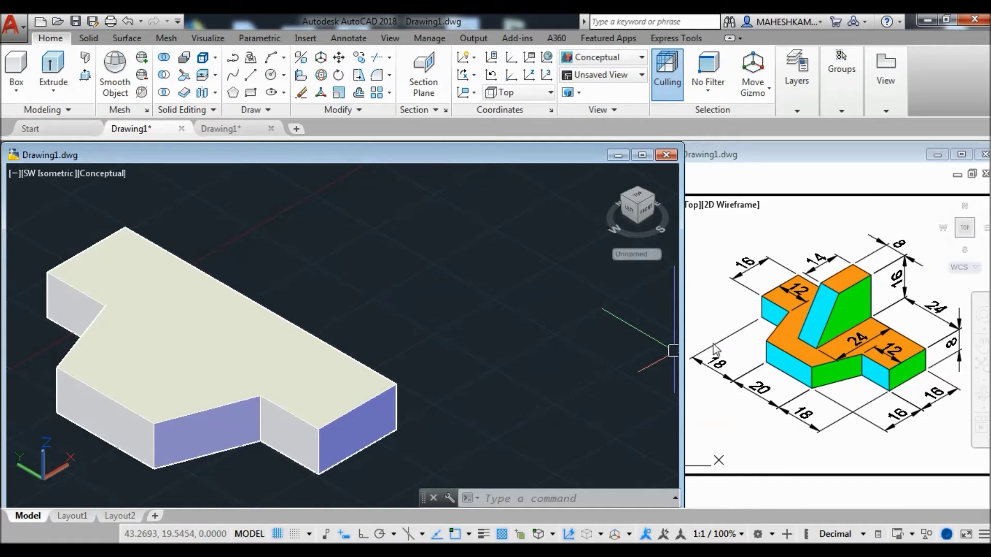
pyautogui.moveTo(505, 339); pyautogui.dragTo(494, 336, button='middle')
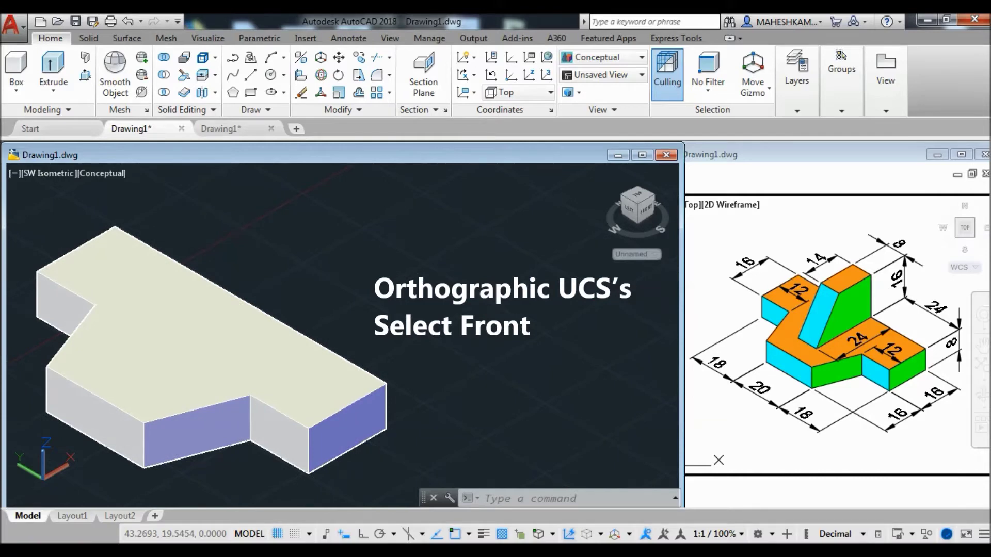
pyautogui.click(551, 95)
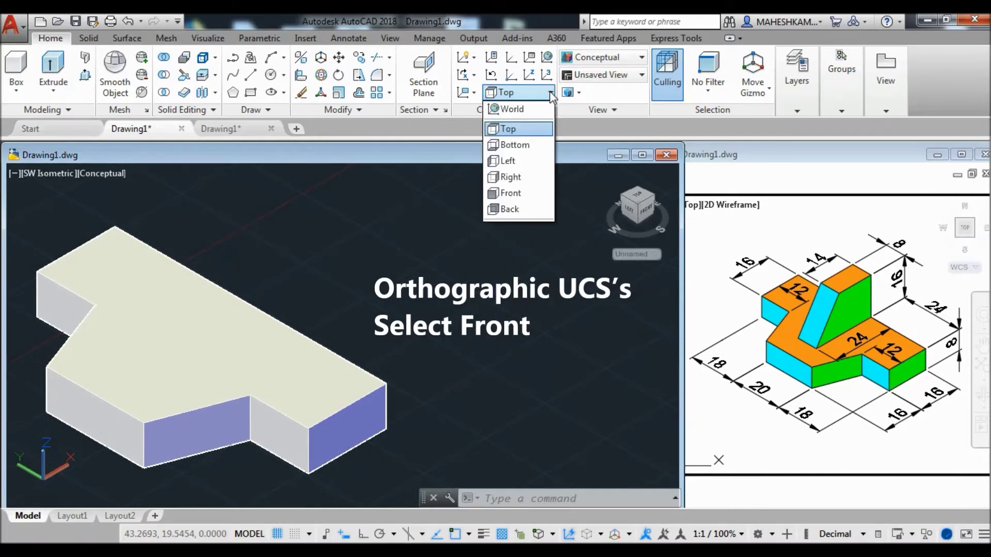
pyautogui.click(524, 193)
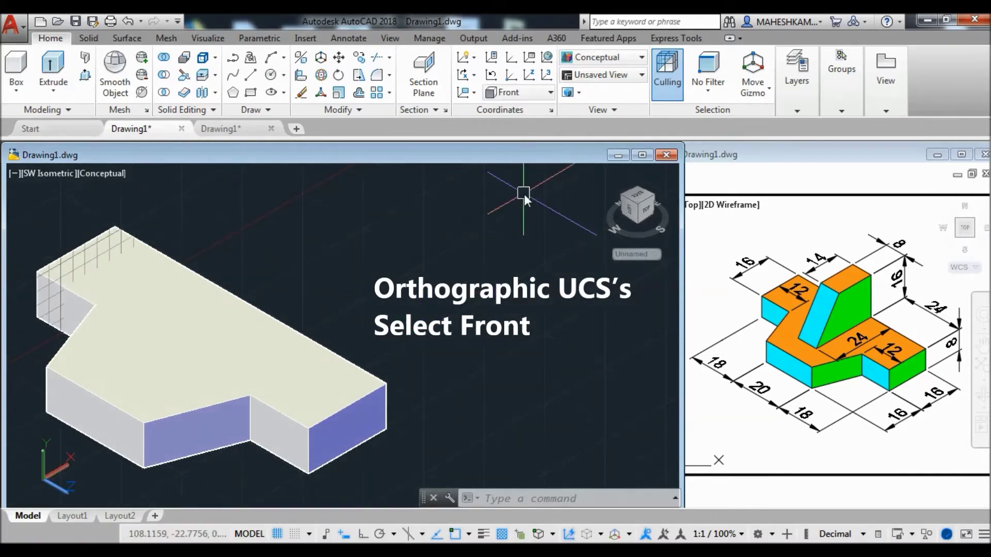
# With Ortho on, draw the rib profile's 14-unit top edge in empty space beside the base, followed by a 16-unit vertical edge downward.
pyautogui.moveTo(524, 321); pyautogui.dragTo(503, 352, button='middle')
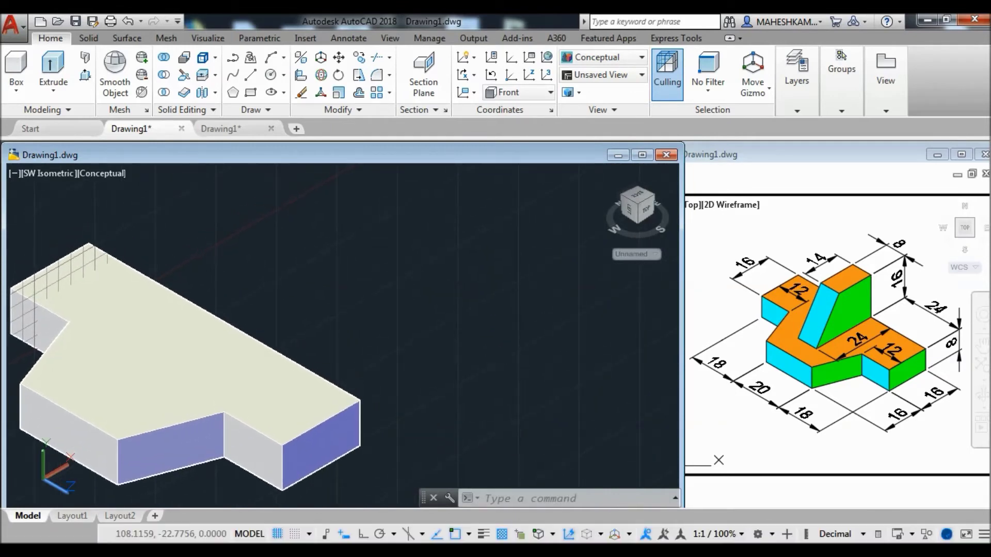
pyautogui.write('L')
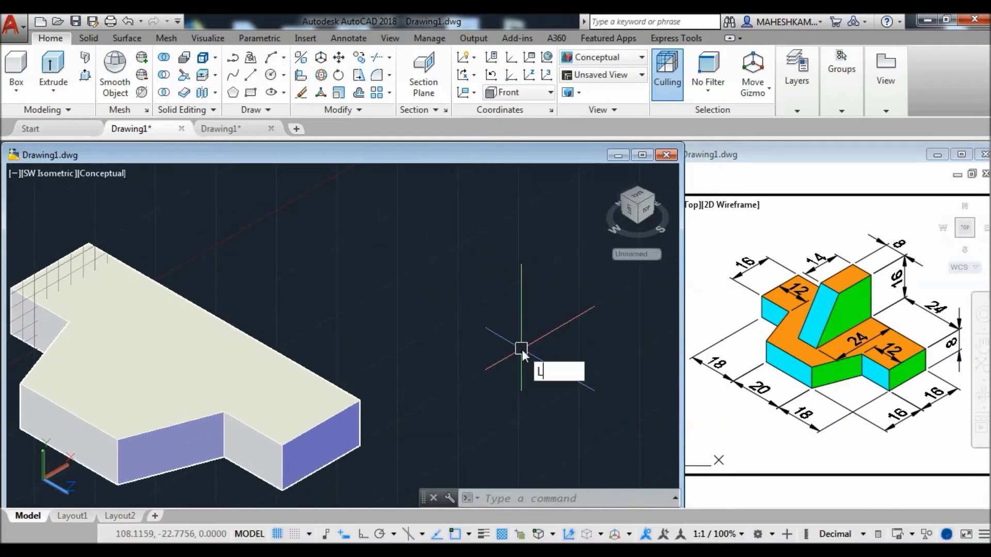
pyautogui.press('Return')
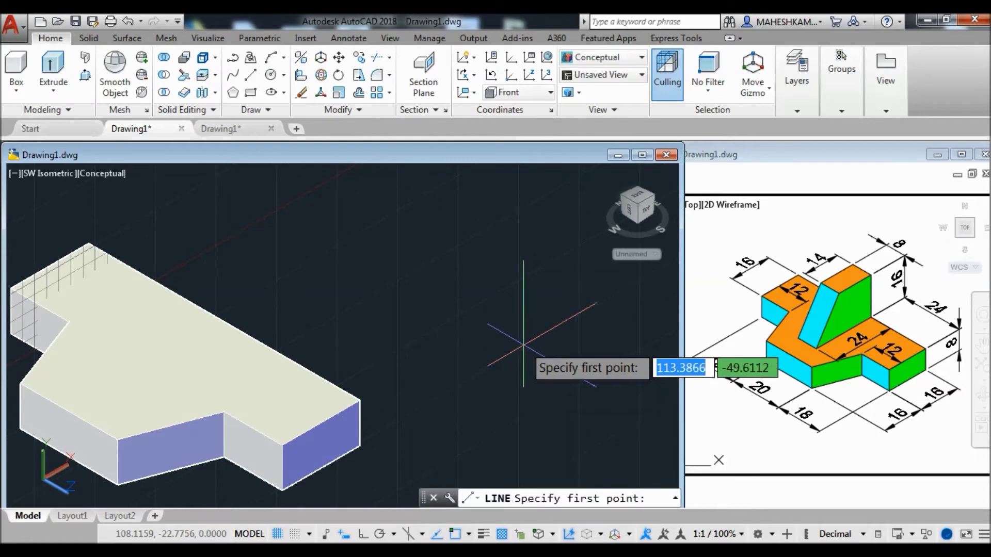
pyautogui.click(447, 255)
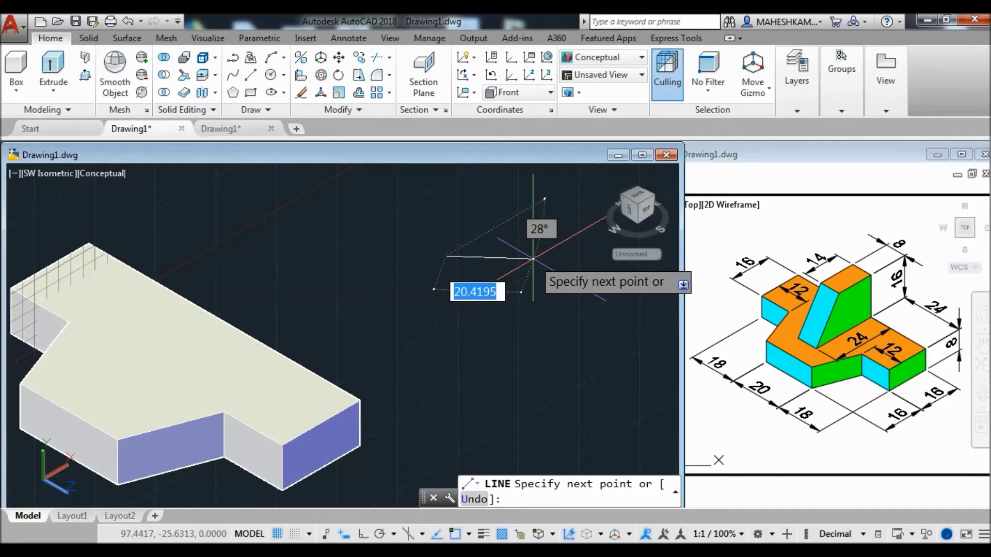
pyautogui.press('F8')
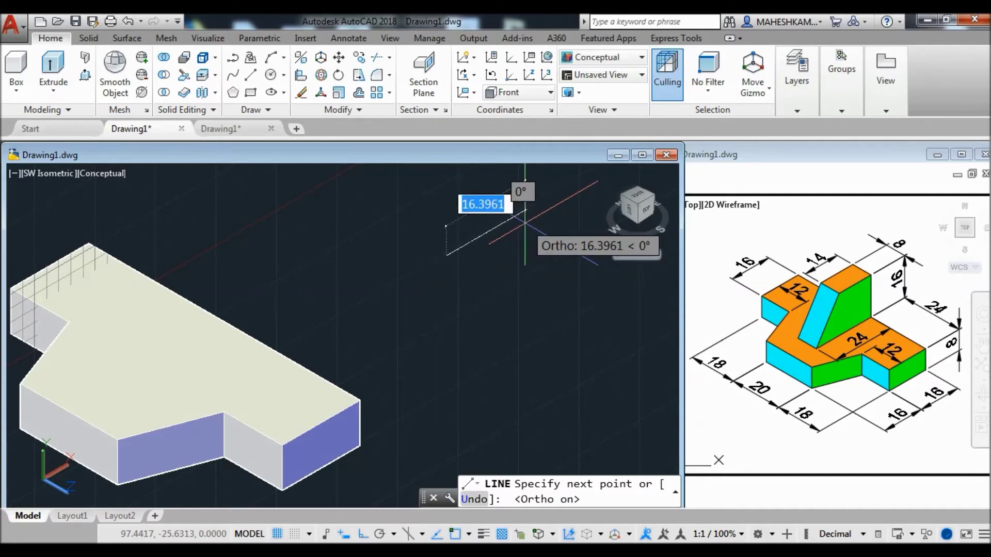
pyautogui.write('14')
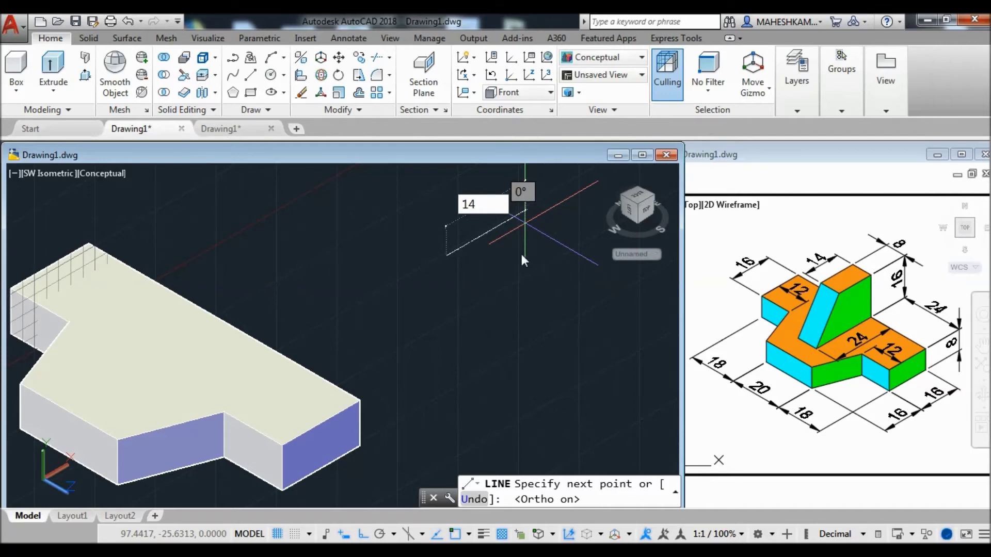
pyautogui.press('Return')
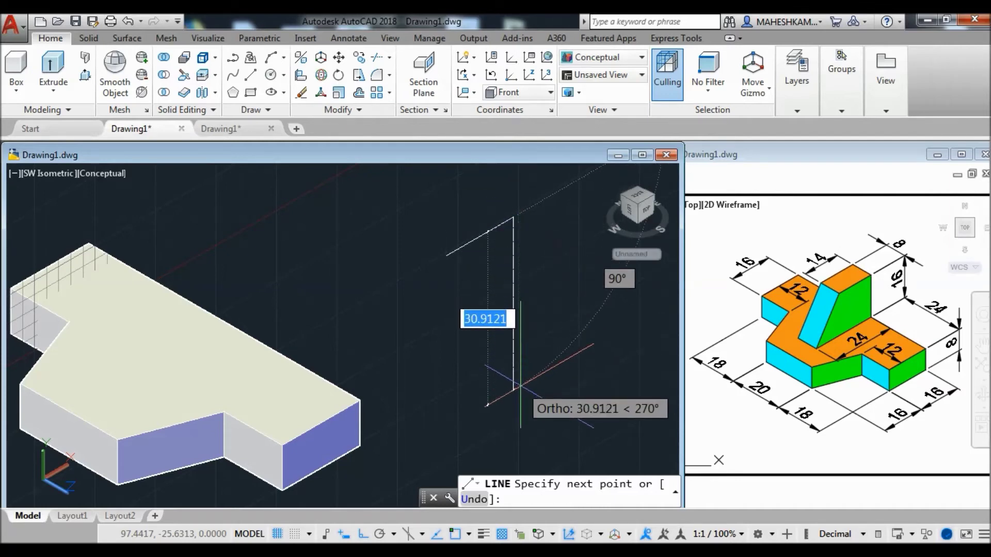
pyautogui.write('16')
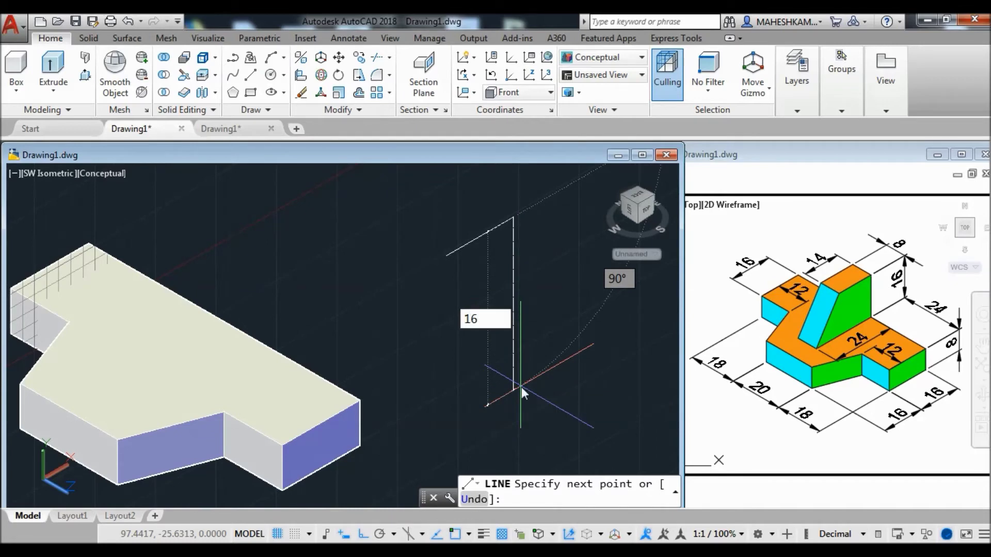
pyautogui.press('Return')
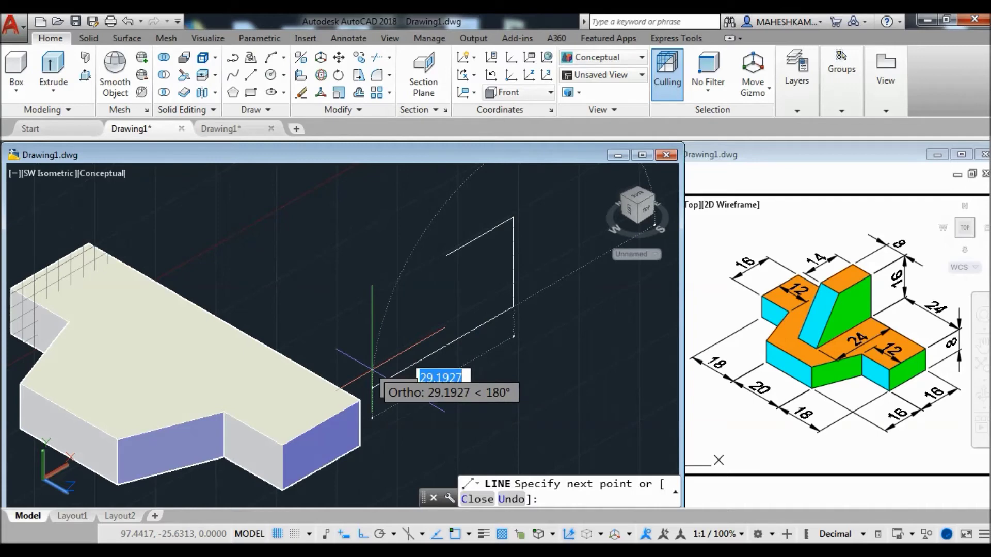
# Complete the rib profile with a 24-unit bottom edge and a slanted line back to the start point.
pyautogui.write('24')
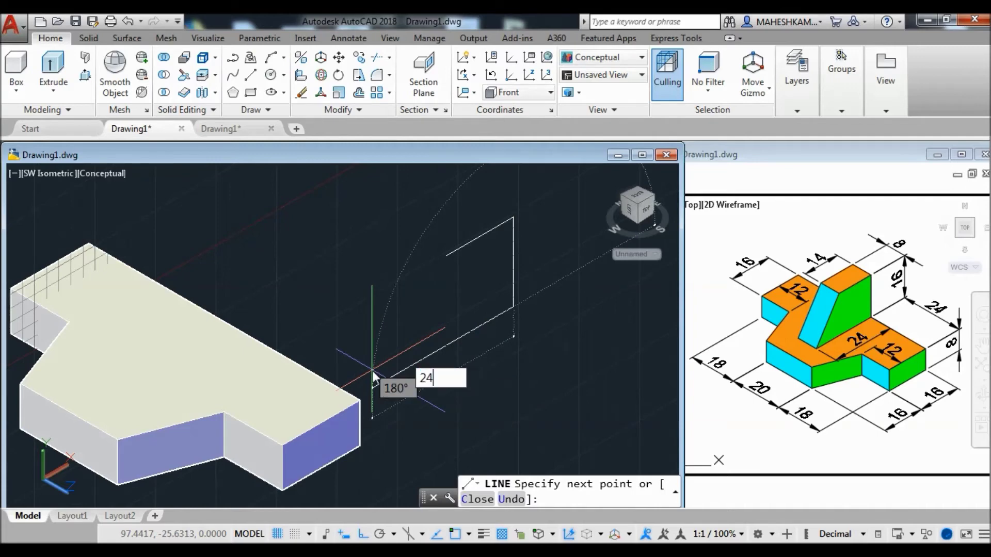
pyautogui.press('Return')
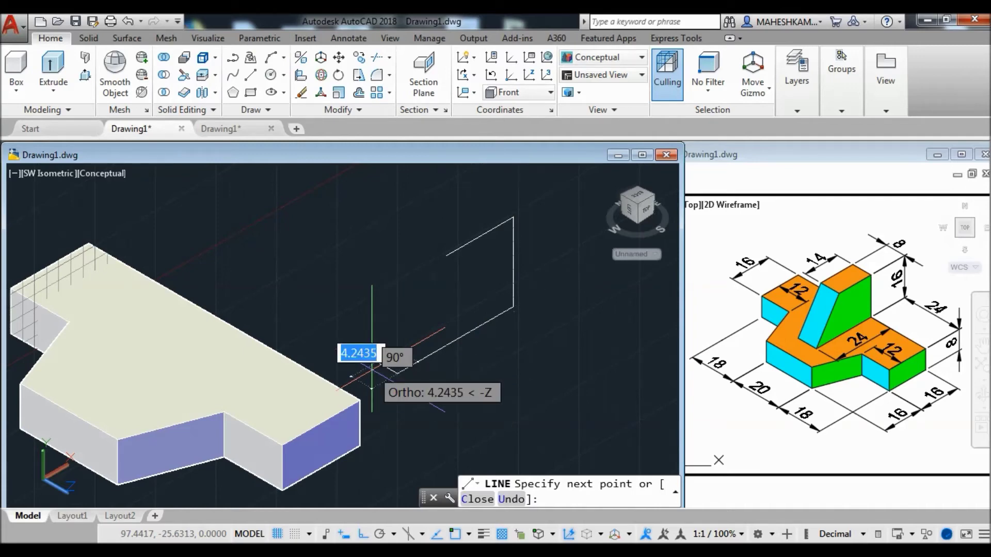
pyautogui.click(445, 256)
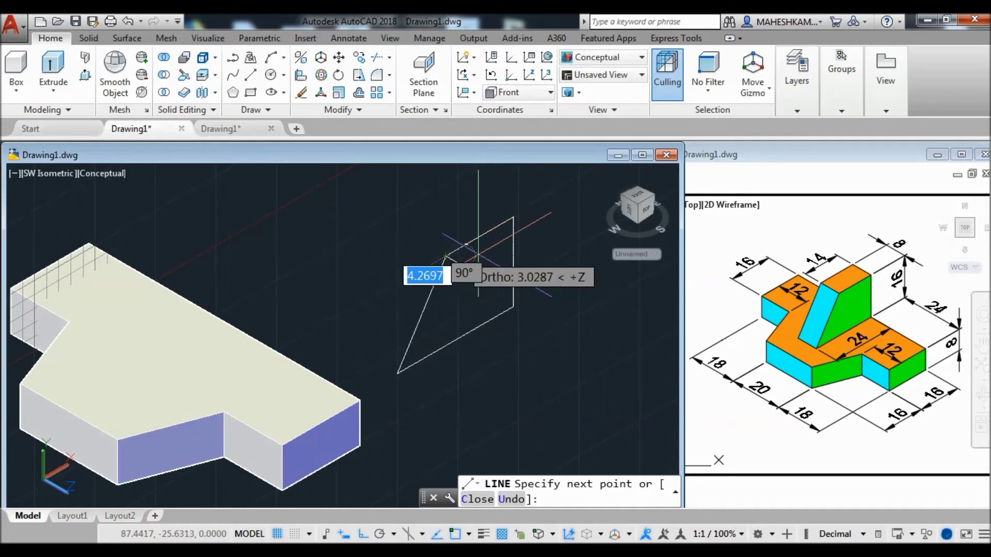
pyautogui.press('Return')
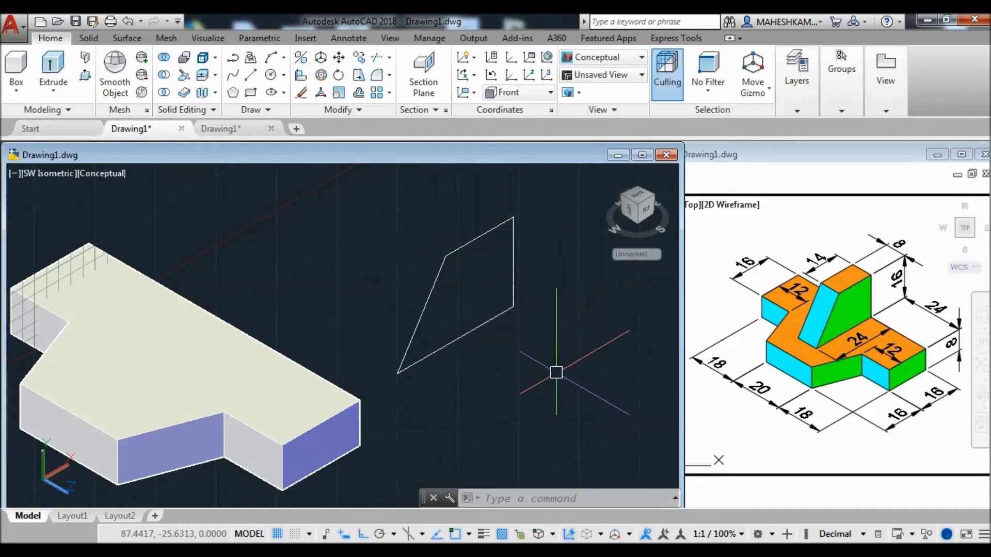
# Join the four lines of the rib profile into a single closed polyline.
pyautogui.write('J')
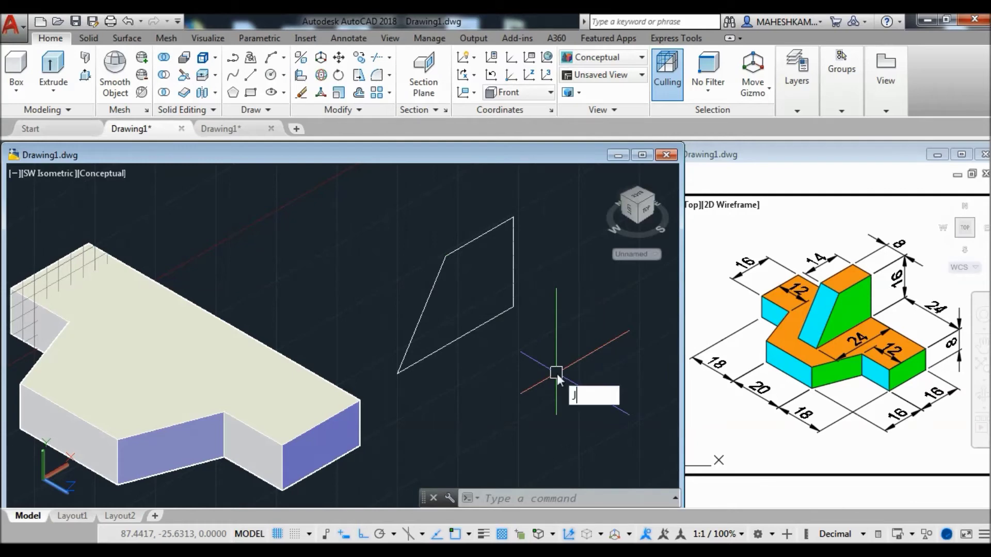
pyautogui.press('Return')
pyautogui.click(542, 372)
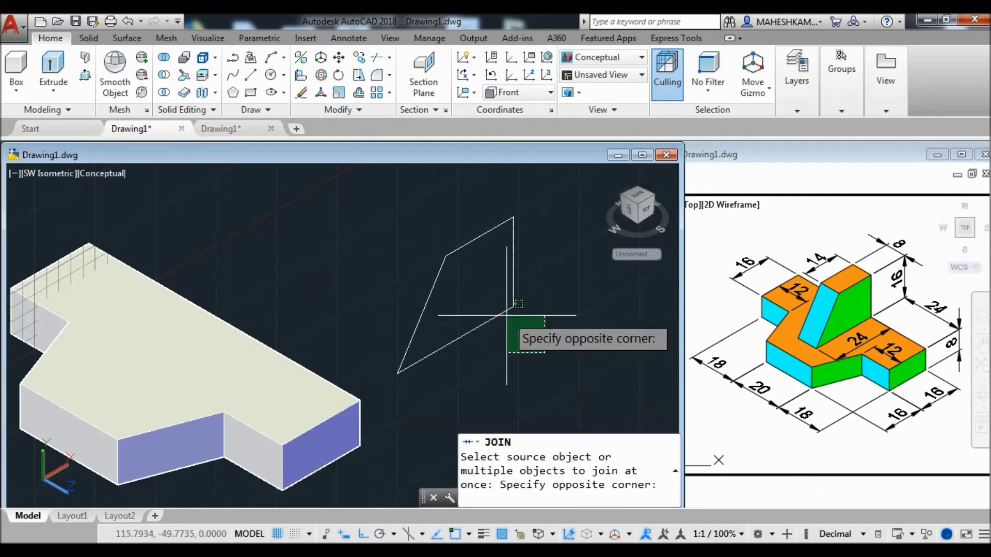
pyautogui.click(416, 223)
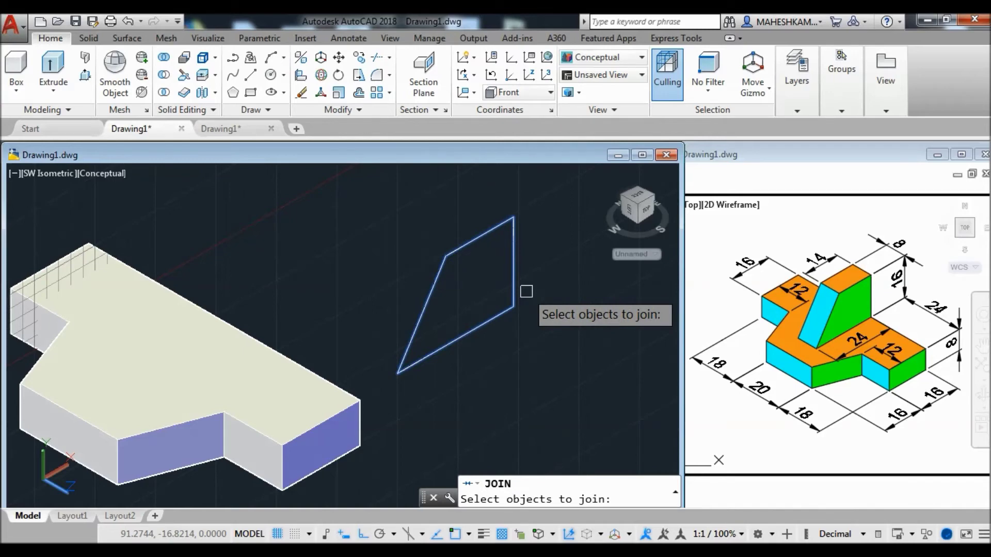
pyautogui.press('Return')
pyautogui.moveTo(517, 283)
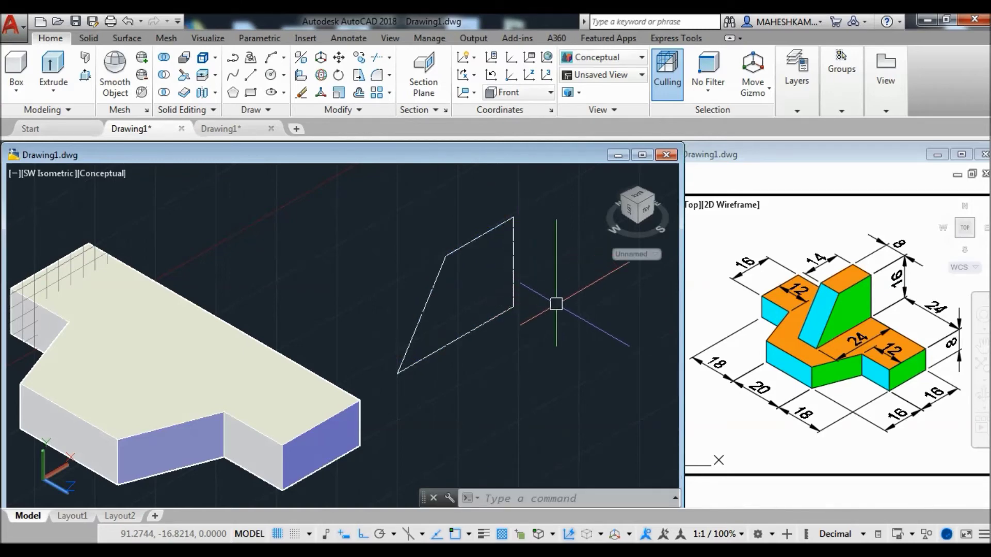
# Extrude the joined rib profile to a height of 8 units.
pyautogui.click(56, 71)
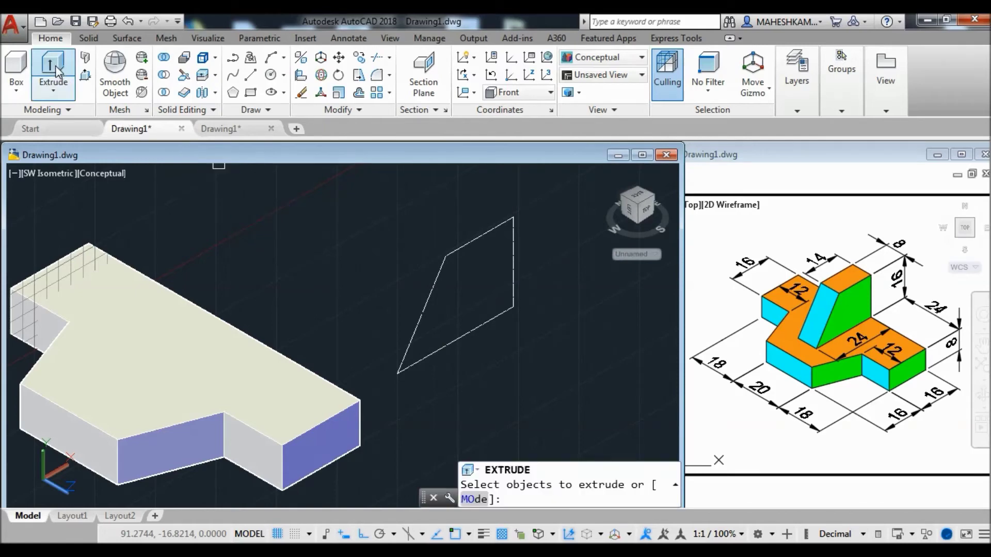
pyautogui.click(439, 267)
pyautogui.press('Return')
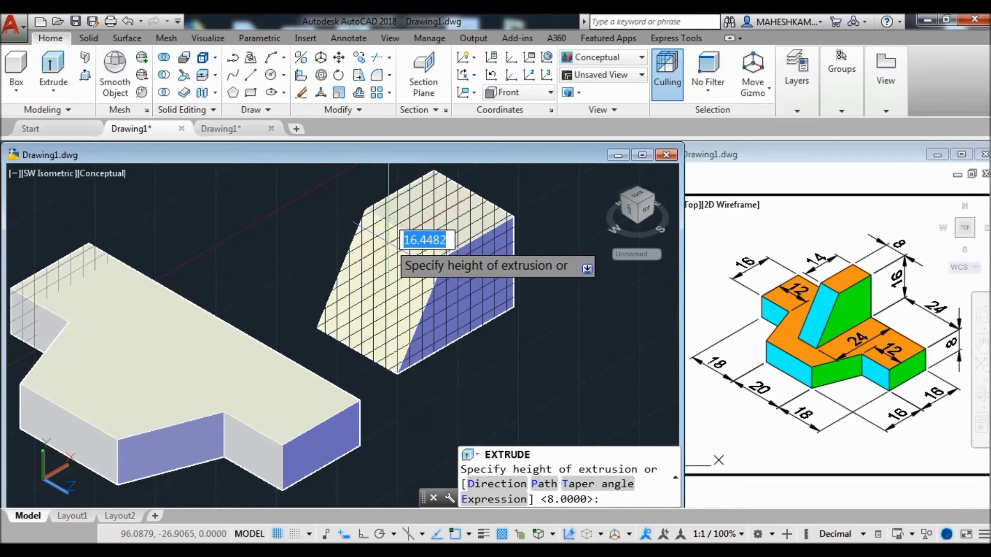
pyautogui.write('8')
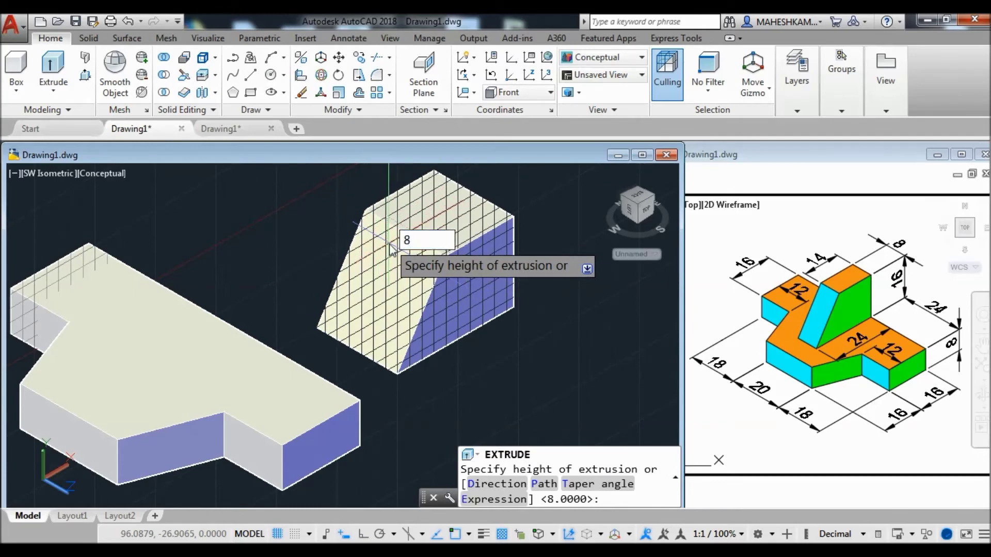
pyautogui.press('Return')
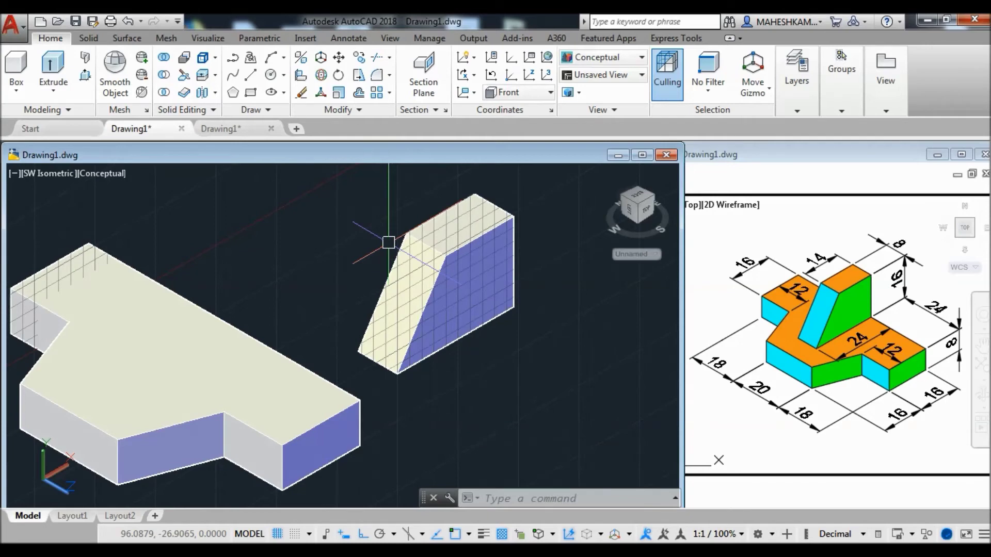
# Change the visual style of the model view to 2D Wireframe.
pyautogui.moveTo(343, 265); pyautogui.dragTo(429, 267, button='middle')
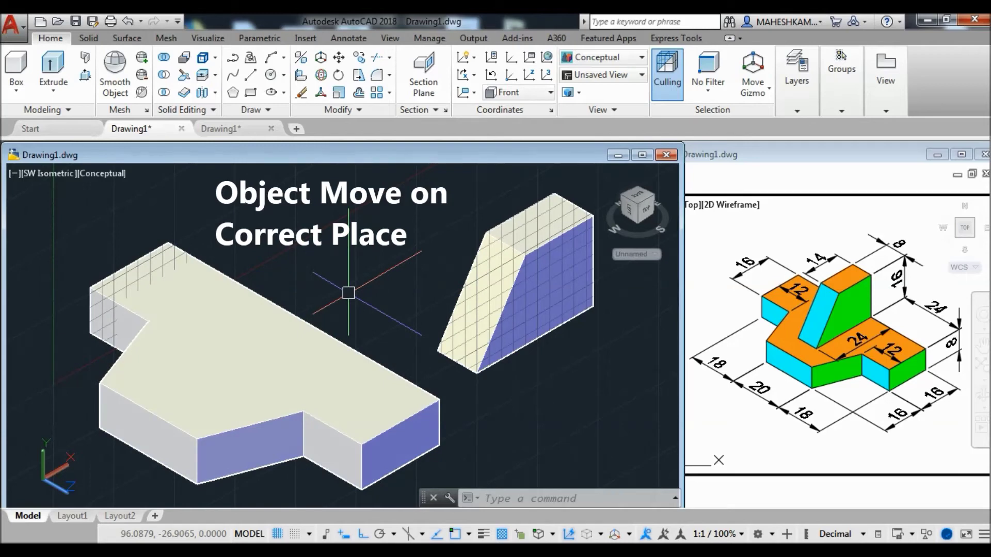
pyautogui.click(96, 175)
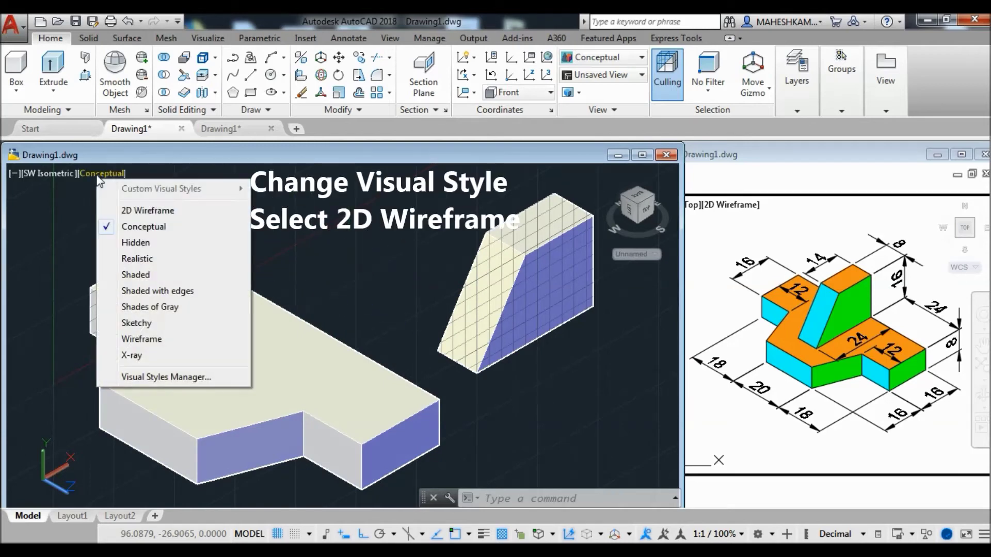
pyautogui.click(158, 211)
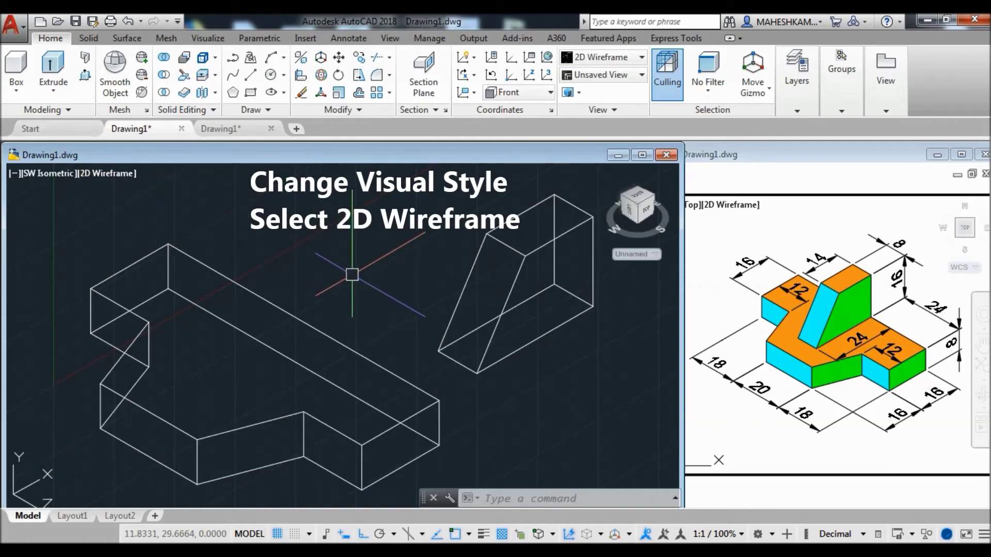
pyautogui.click(523, 351)
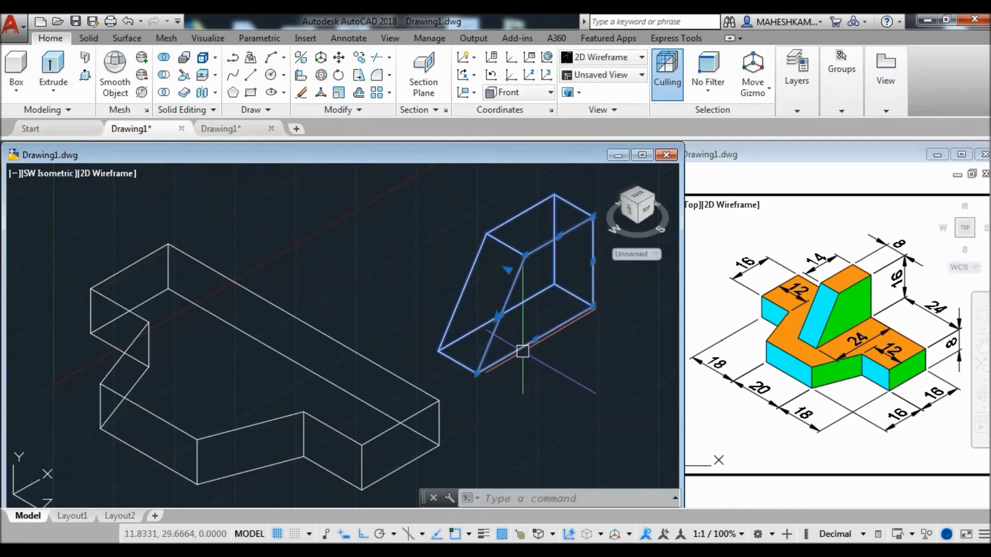
pyautogui.write('M')
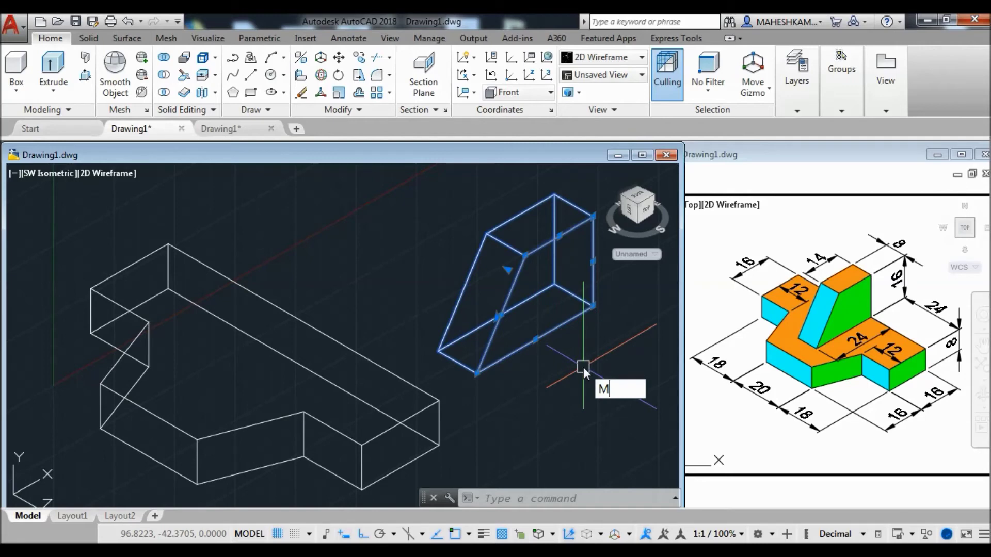
pyautogui.press('Return')
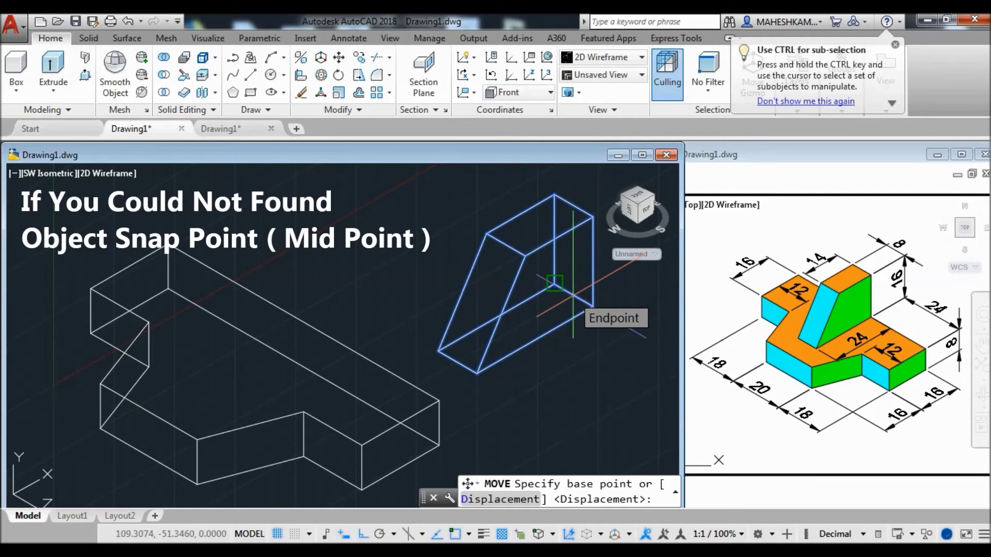
pyautogui.press('Escape')
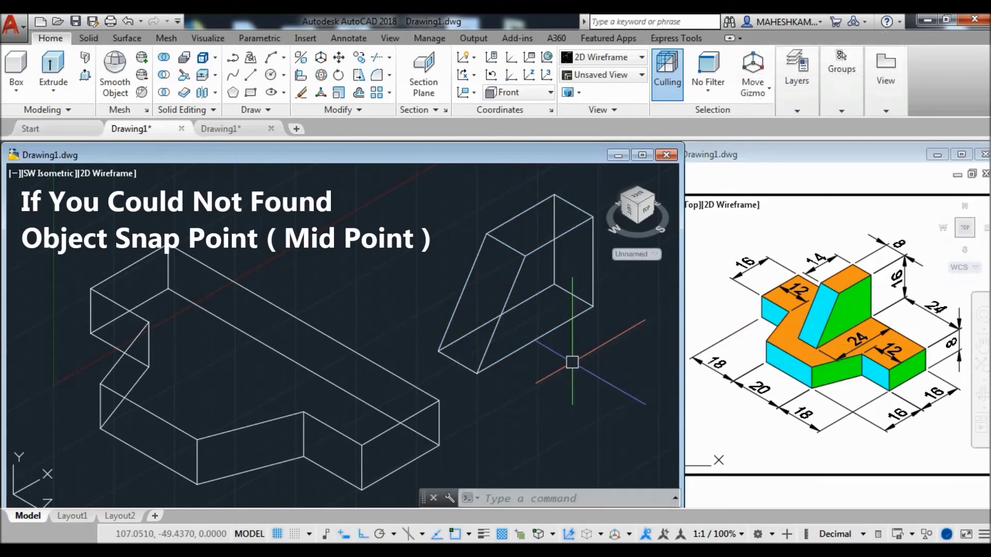
# Turn on 3D Object Snap in the drafting settings and enable all of its snap modes.
pyautogui.write('DS')
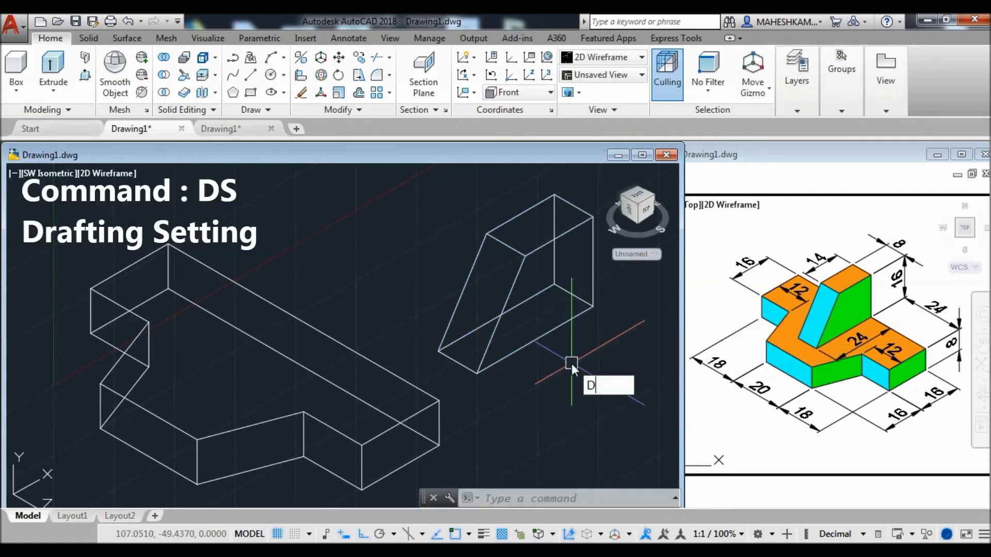
pyautogui.press('Return')
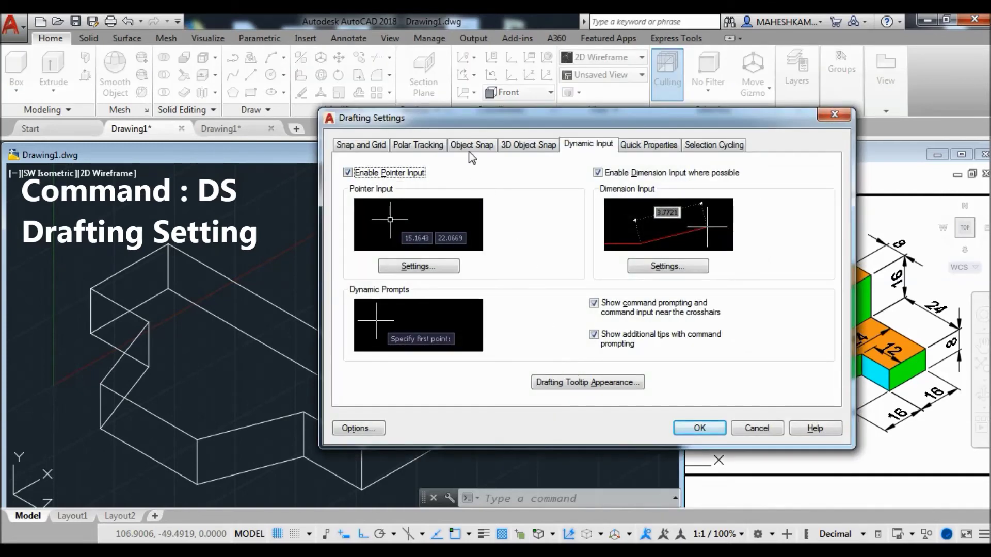
pyautogui.click(471, 147)
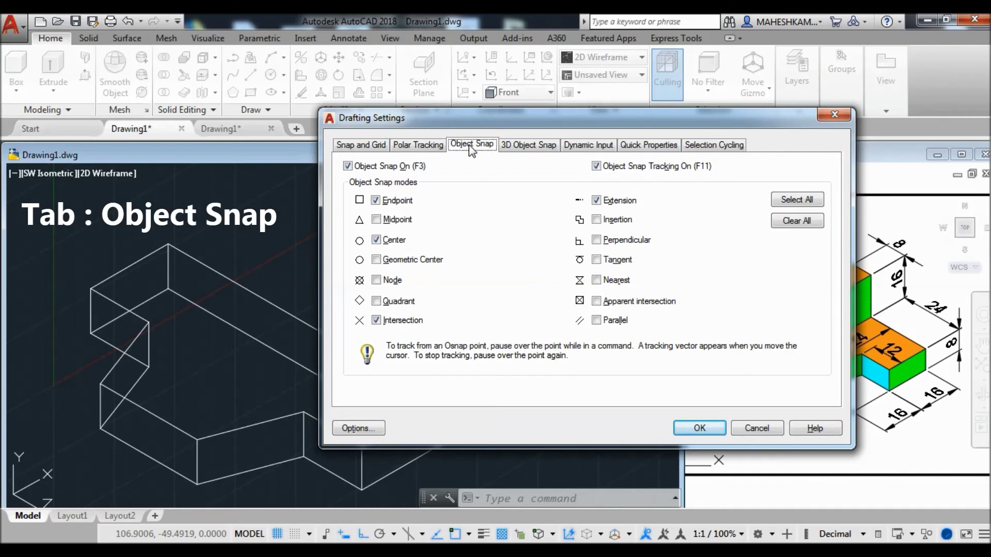
pyautogui.click(514, 147)
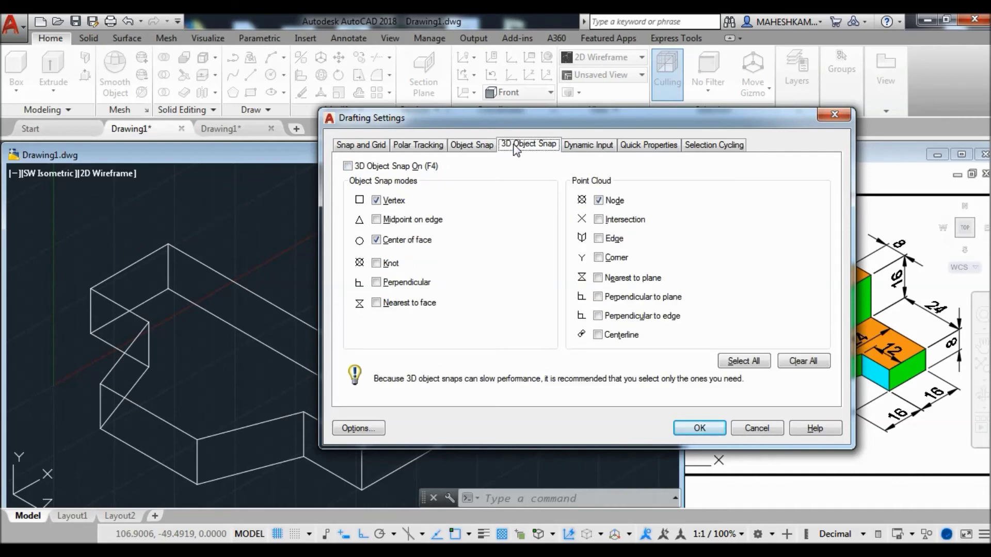
pyautogui.click(350, 167)
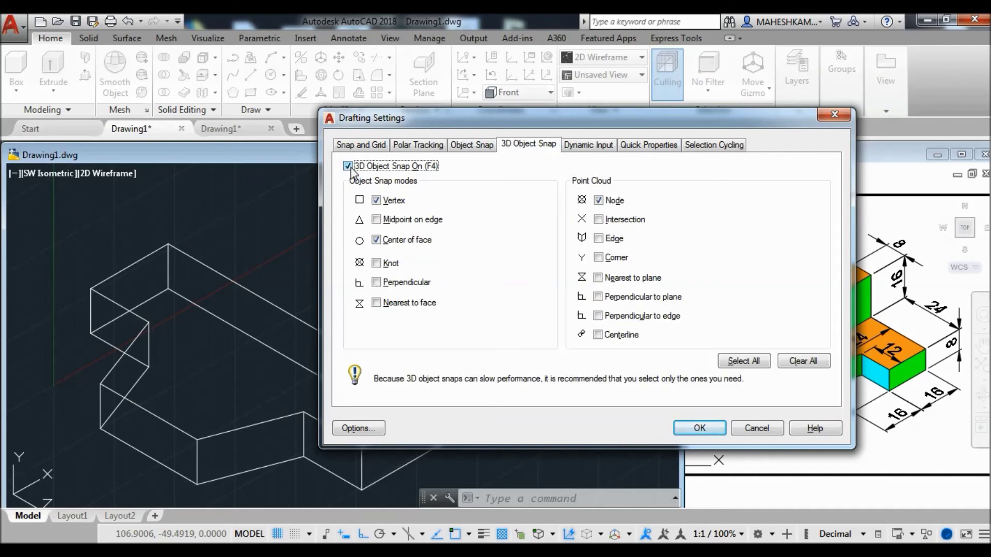
pyautogui.click(727, 363)
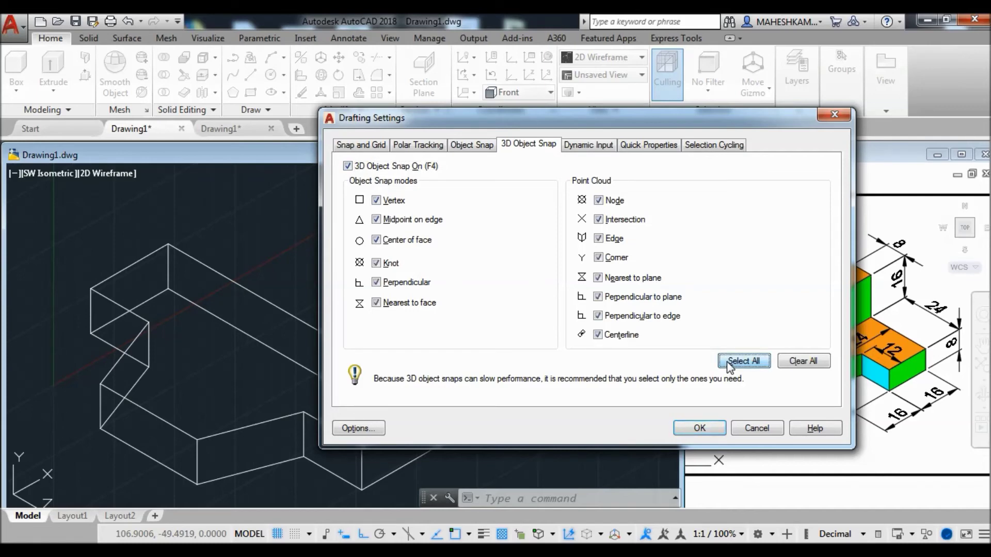
pyautogui.click(701, 428)
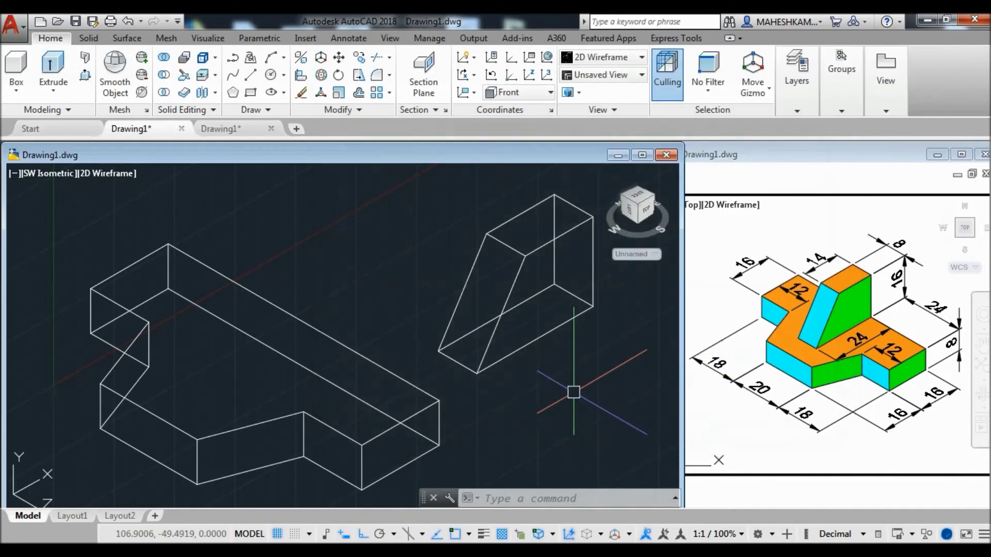
# With Ortho off, move the rib from the midpoint of its lower back edge to the midpoint of the base's upper back edge.
pyautogui.click(542, 336)
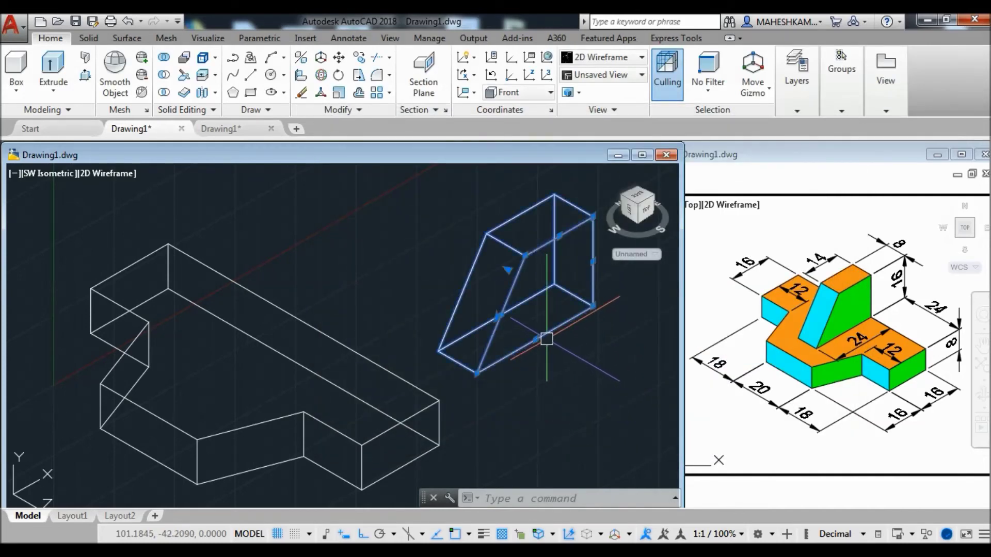
pyautogui.write('M')
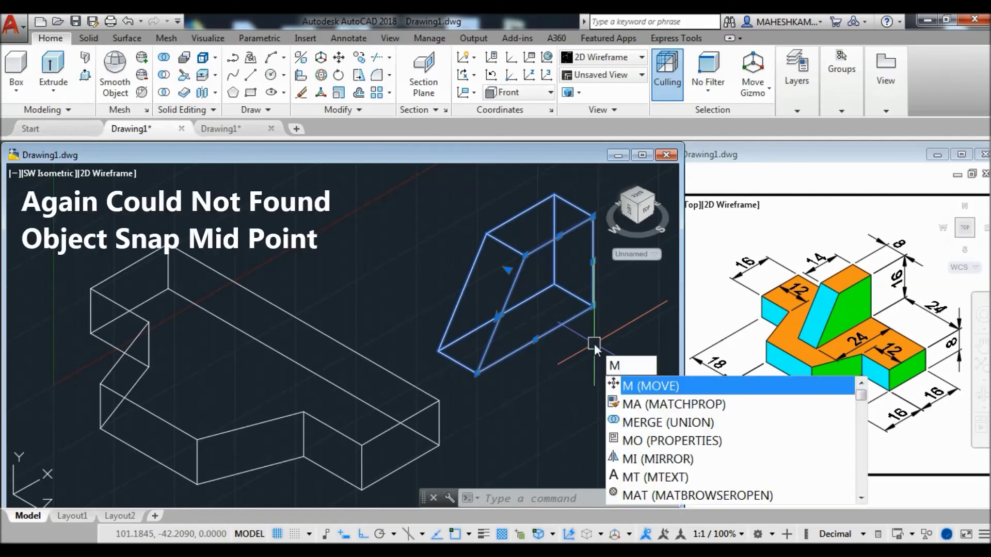
pyautogui.press('Return')
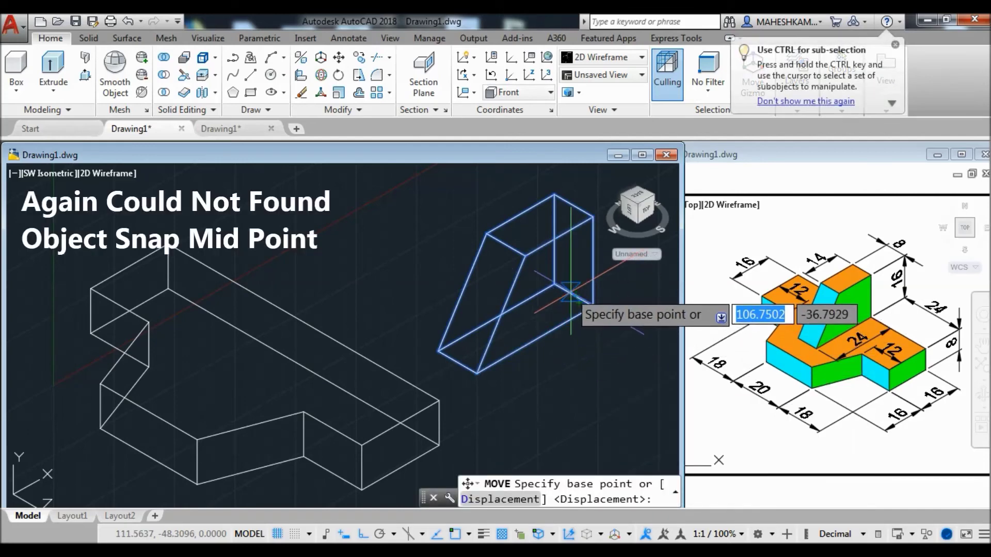
pyautogui.scroll(1, 575, 291)
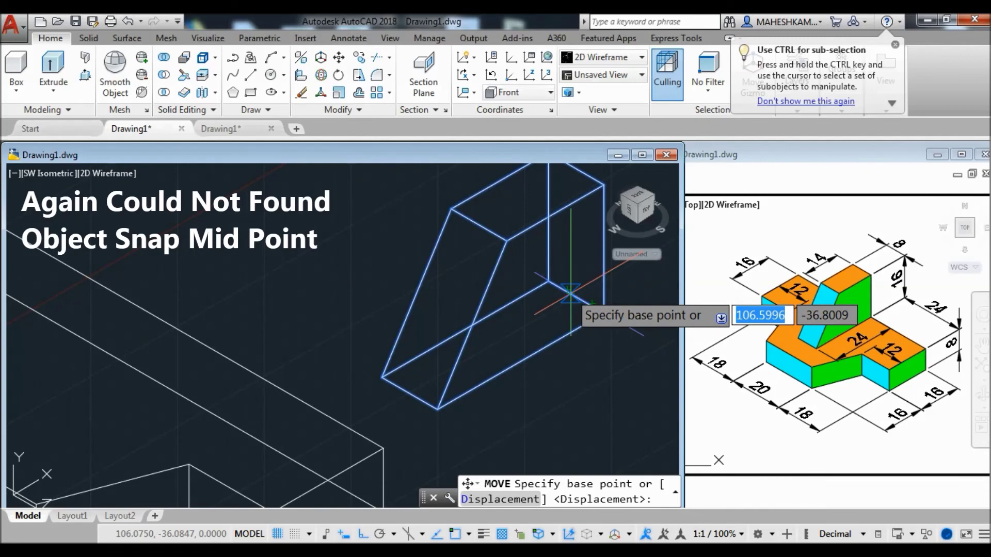
pyautogui.scroll(-1, 541, 320)
pyautogui.write('M')
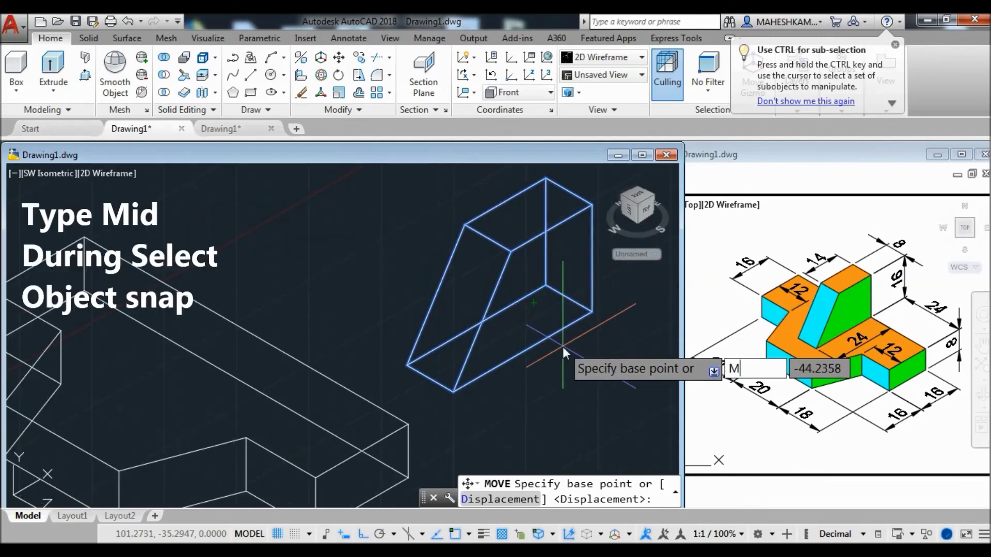
pyautogui.write('ID')
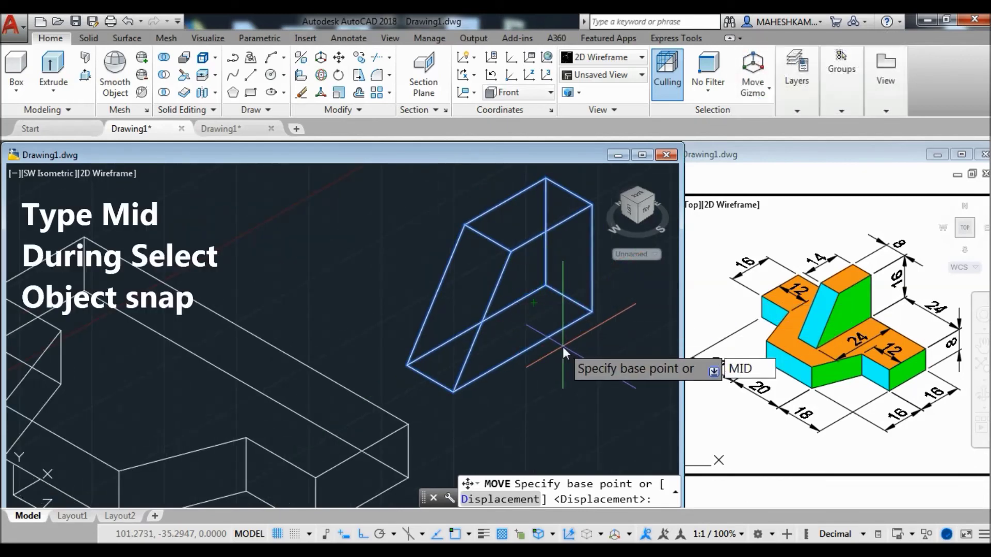
pyautogui.press('Return')
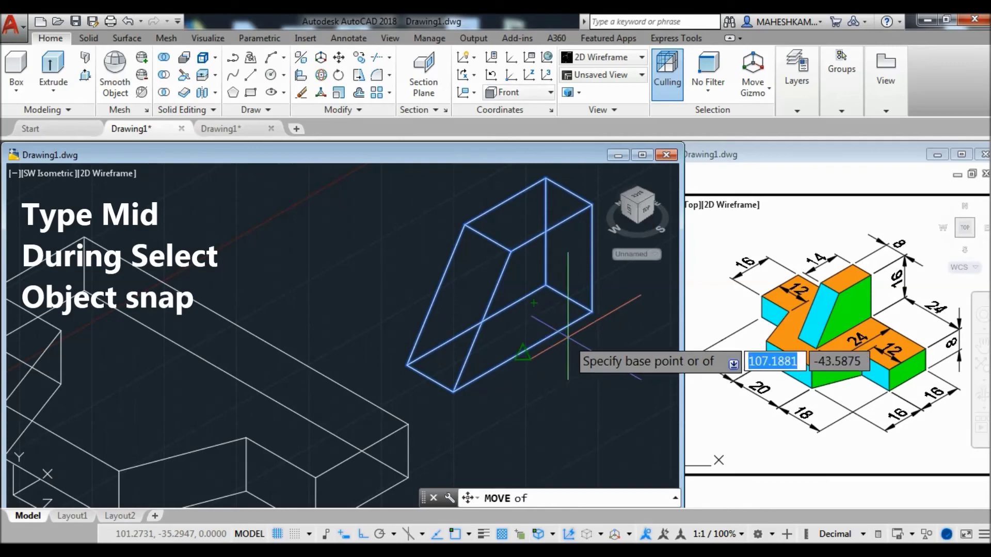
pyautogui.click(569, 299)
pyautogui.scroll(-2, 573, 296)
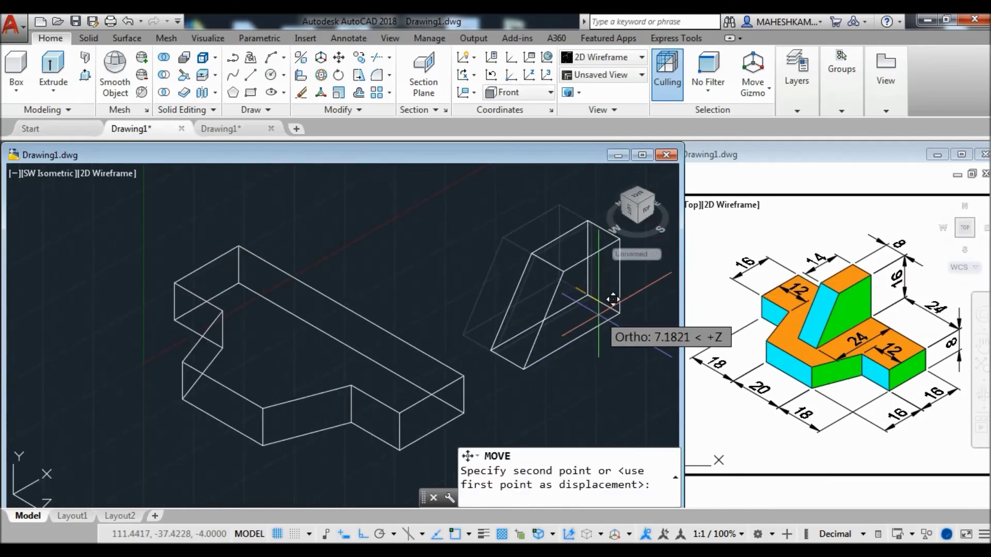
pyautogui.press('F8')
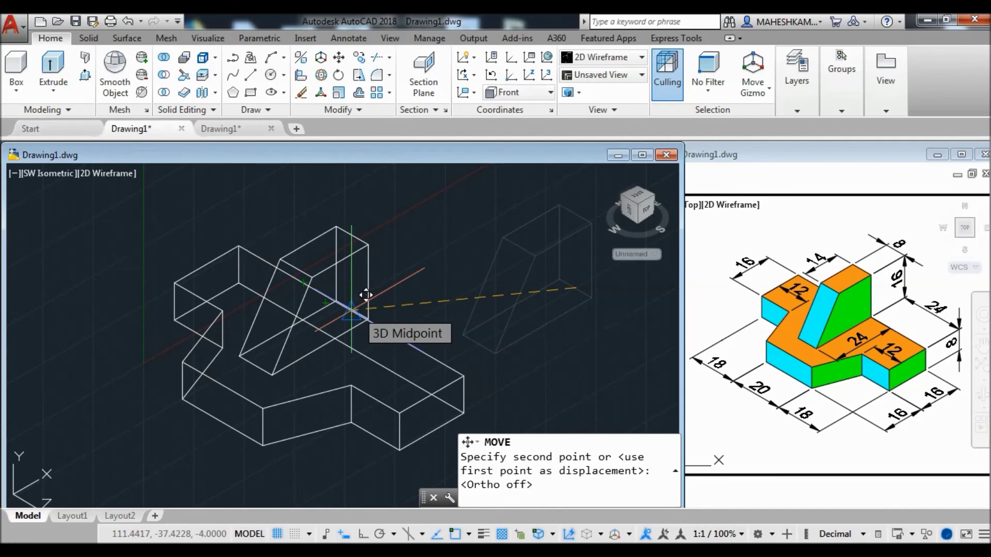
pyautogui.click(365, 295)
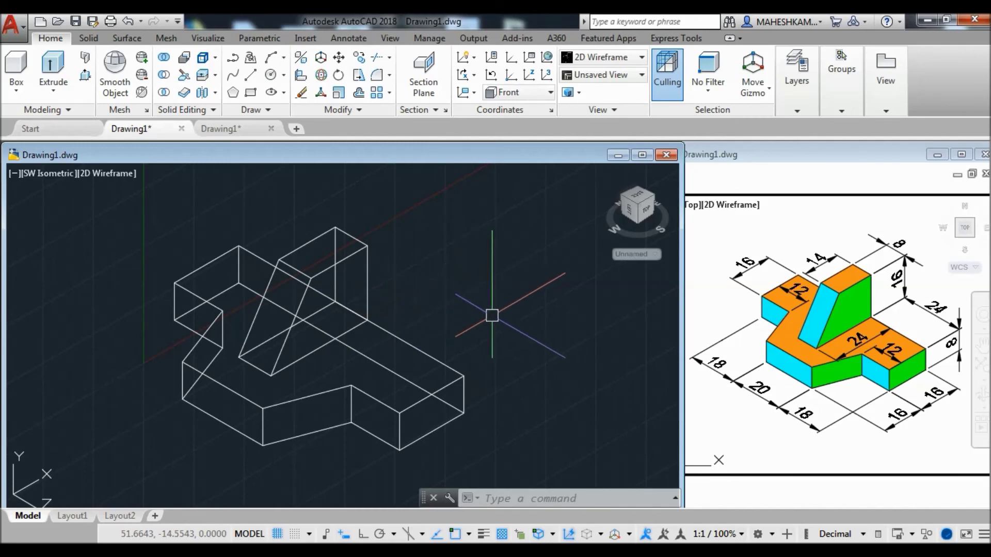
# Switch the assembled bracket's view back to the Conceptual visual style.
pyautogui.moveTo(492, 316); pyautogui.dragTo(518, 316, button='middle')
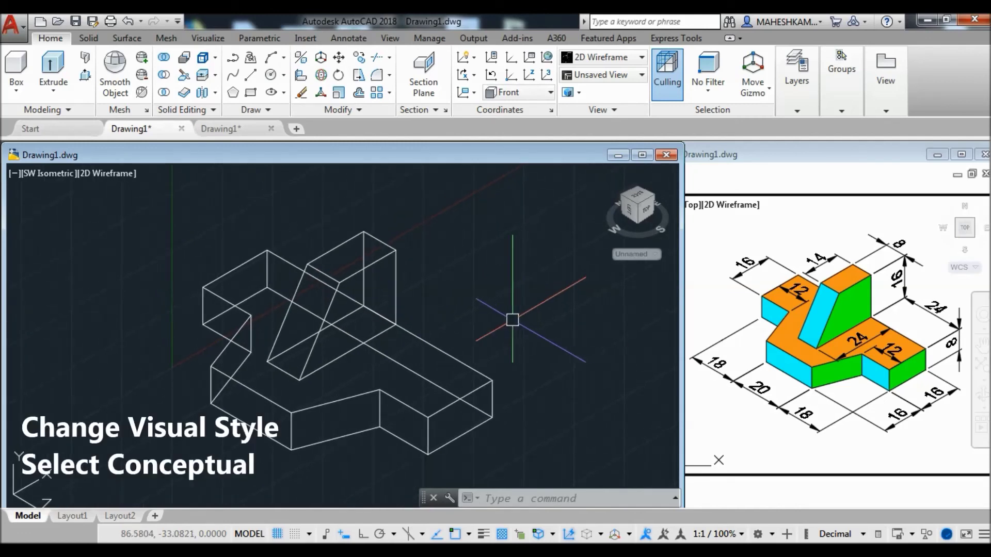
pyautogui.click(119, 172)
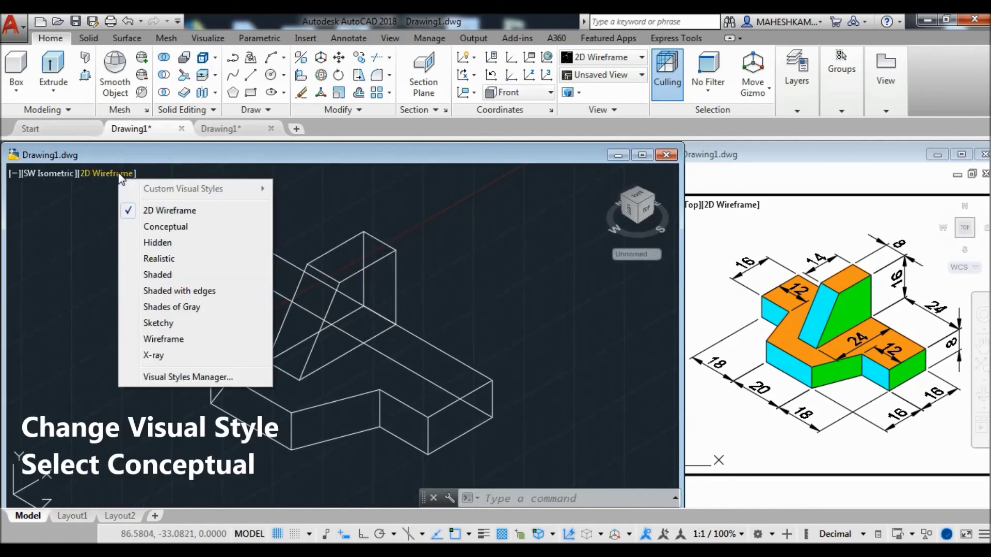
pyautogui.click(176, 226)
pyautogui.moveTo(449, 297); pyautogui.dragTo(491, 305, button='middle')
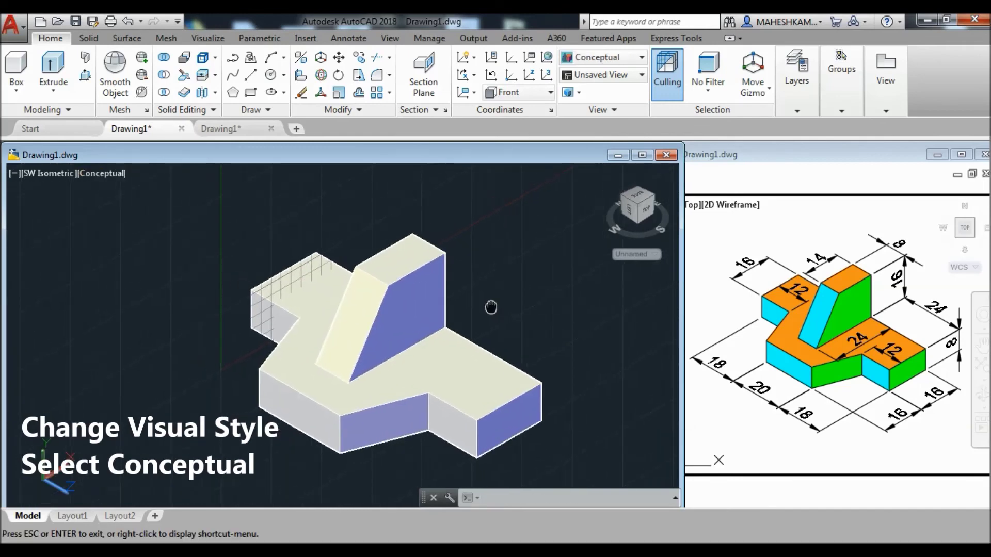
# Turn off the grid display and merge the upright rib and the notched base into one solid with Union.
pyautogui.press('Escape')
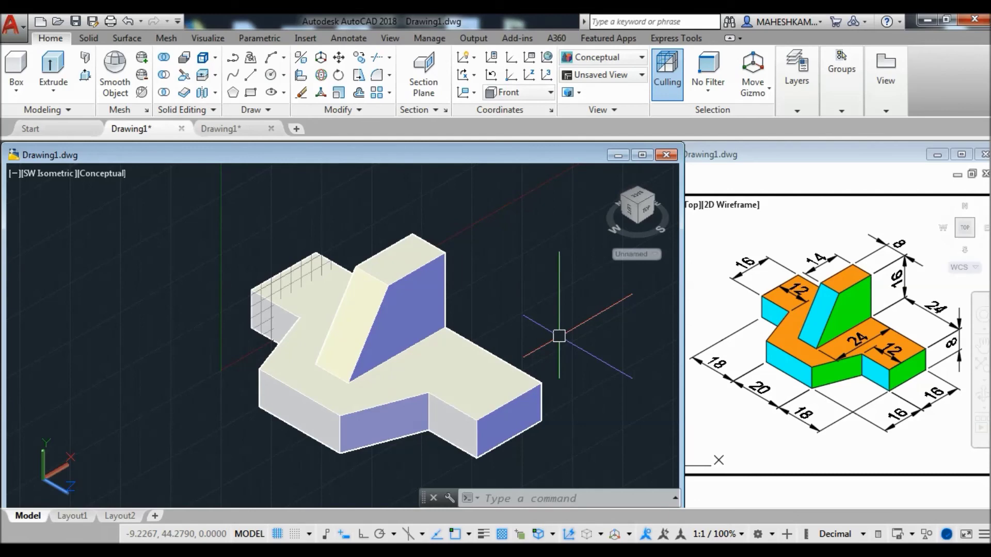
pyautogui.press('F7')
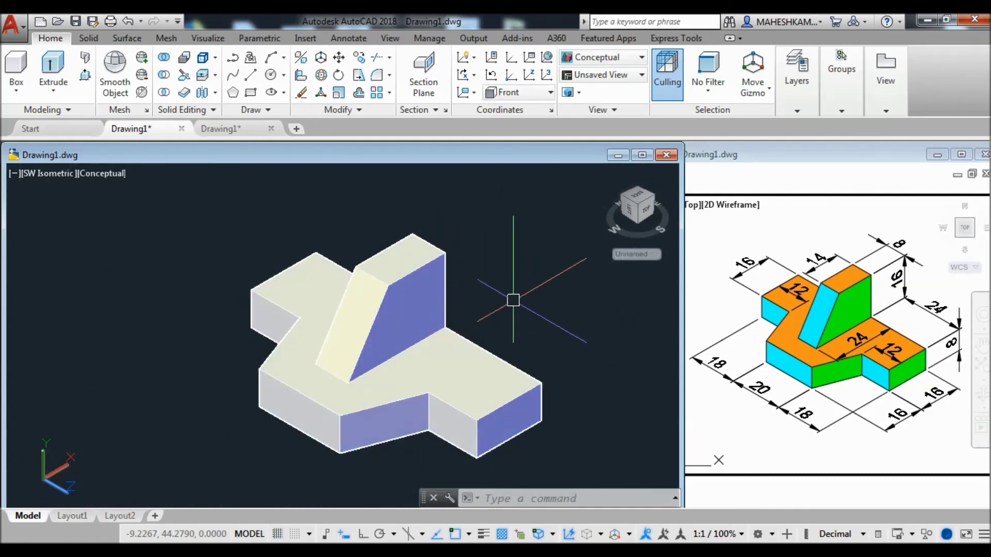
pyautogui.write('UNIO')
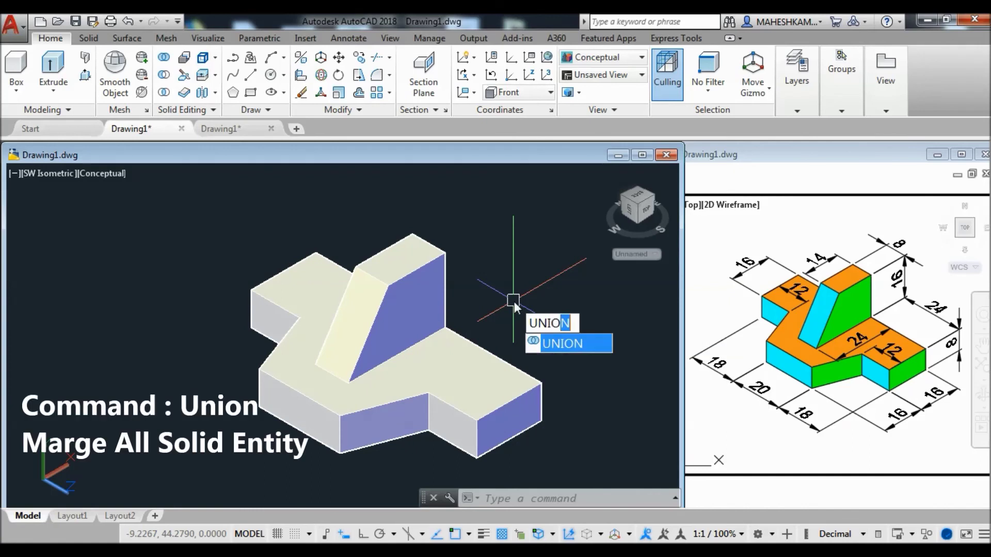
pyautogui.press('Return')
pyautogui.click(440, 288)
pyautogui.click(464, 346)
pyautogui.press('Return')
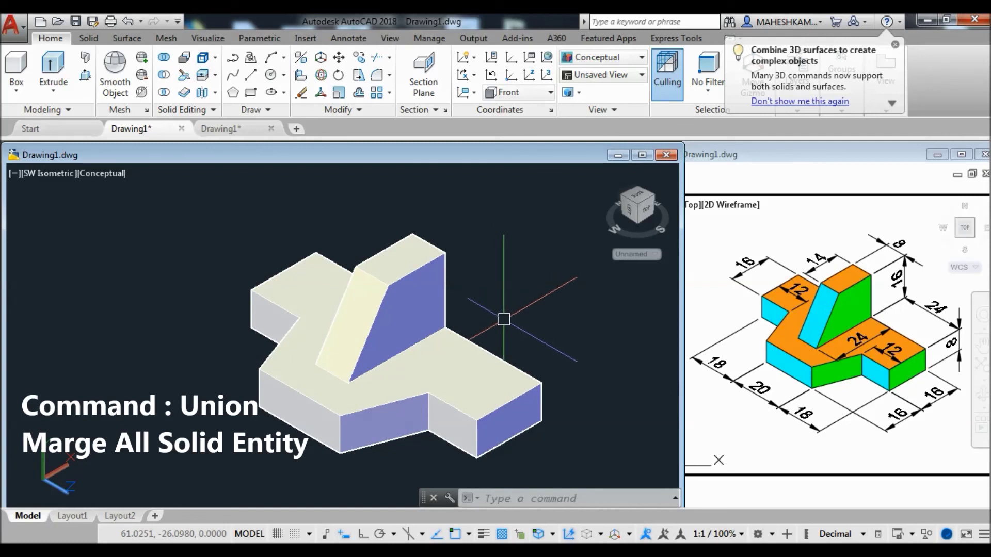
# Inspect the merged bracket from several angles with 3D Orbit, finishing in a near-isometric view that shows the rib's sloped face.
pyautogui.moveTo(501, 321); pyautogui.dragTo(484, 324, button='middle')
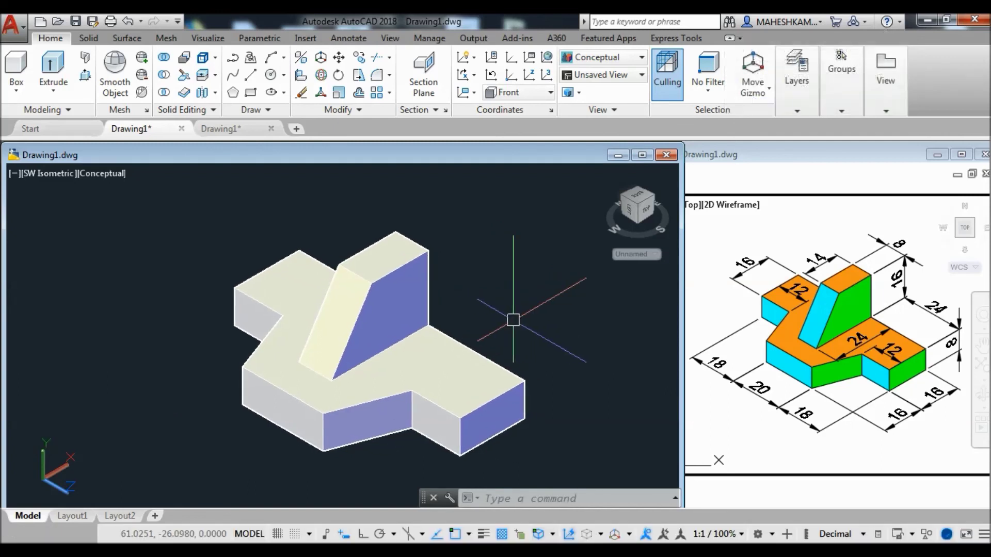
pyautogui.write('O')
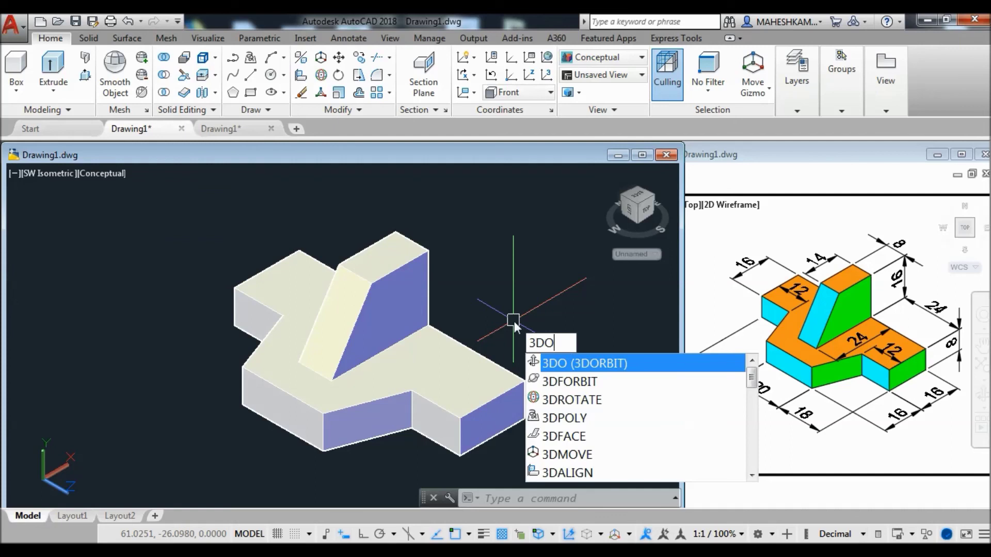
pyautogui.press('Return')
pyautogui.moveTo(433, 353); pyautogui.dragTo(512, 345)
pyautogui.moveTo(381, 345); pyautogui.dragTo(433, 378)
pyautogui.moveTo(371, 361)
pyautogui.mouseDown()
pyautogui.moveTo(472, 354)
pyautogui.moveTo(349, 356)
pyautogui.moveTo(442, 347)
pyautogui.moveTo(361, 360)
pyautogui.moveTo(470, 358)
pyautogui.moveTo(404, 349)
pyautogui.moveTo(438, 394)
pyautogui.moveTo(427, 395)
pyautogui.moveTo(436, 390)
pyautogui.mouseUp()
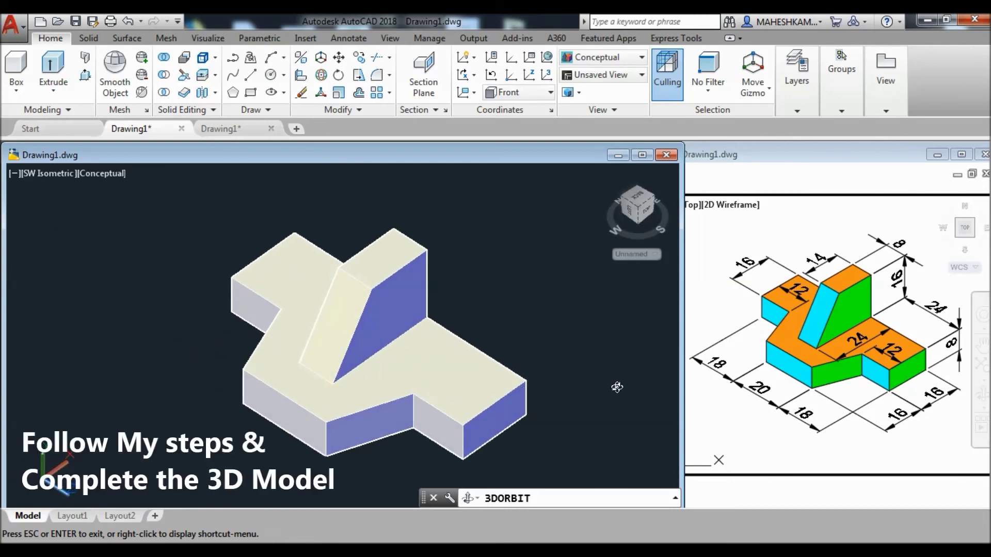
pyautogui.press('Escape')
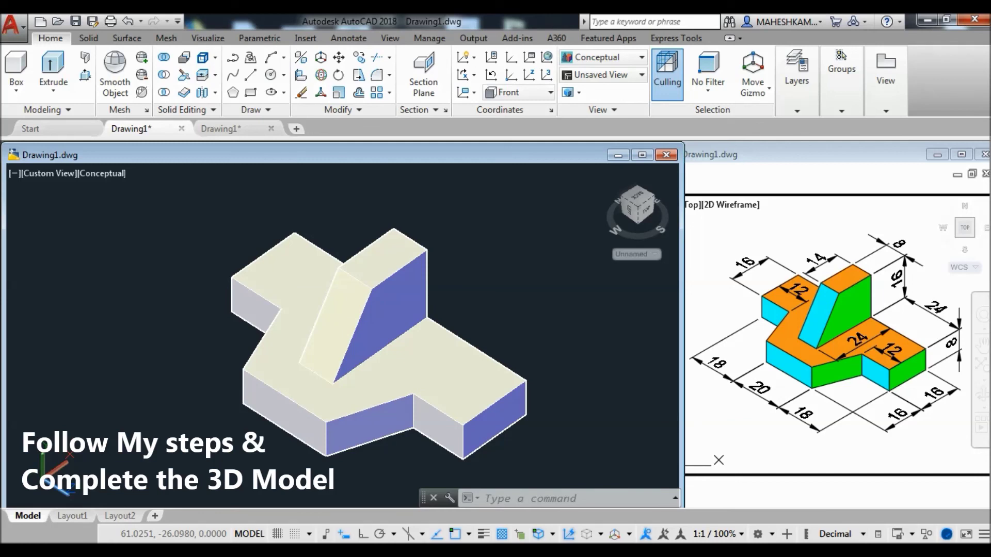